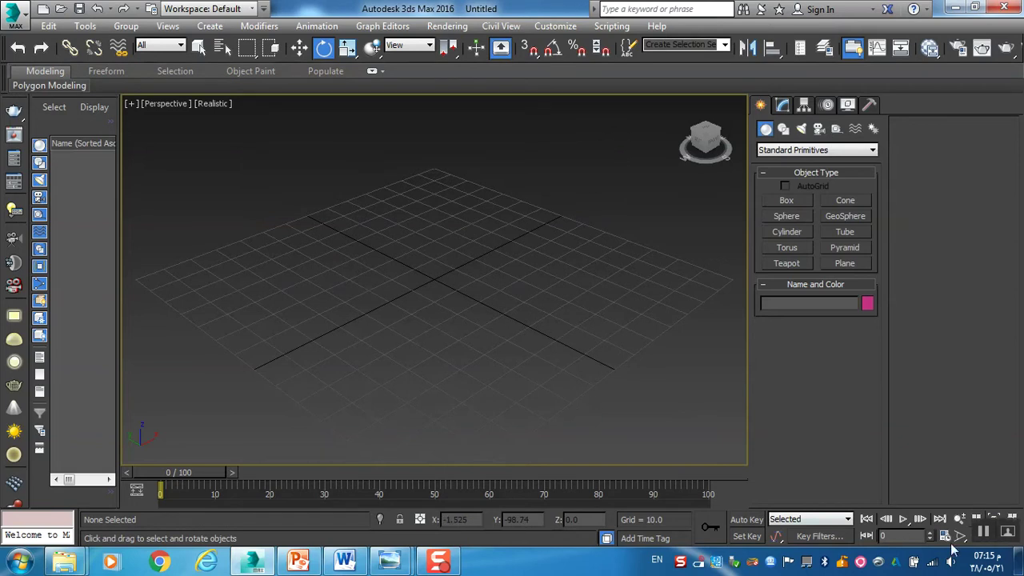
Switch the viewport to the Front view and bring up the spline shape tools
key(f)
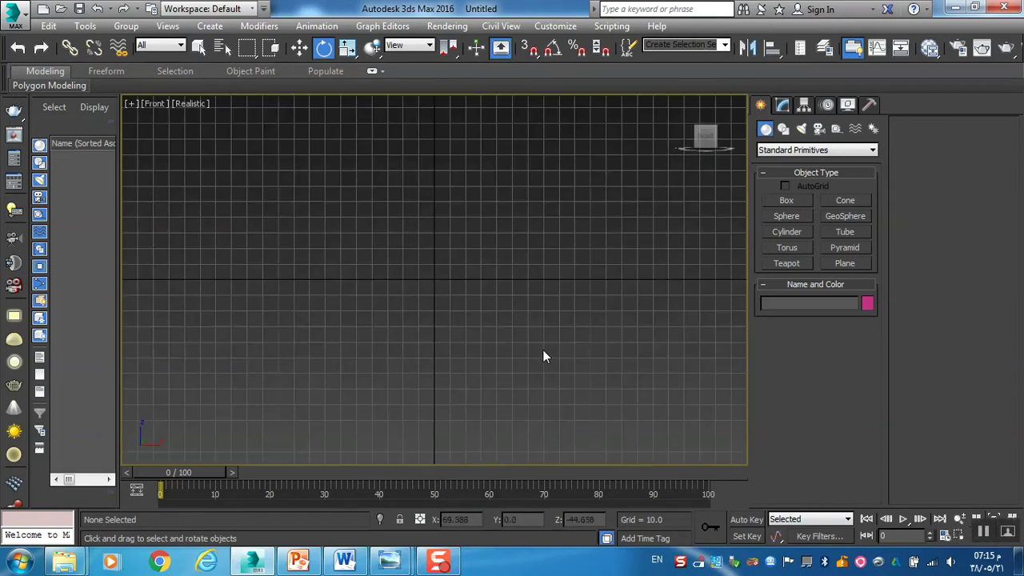
middle_drag(538, 281, 545, 334)
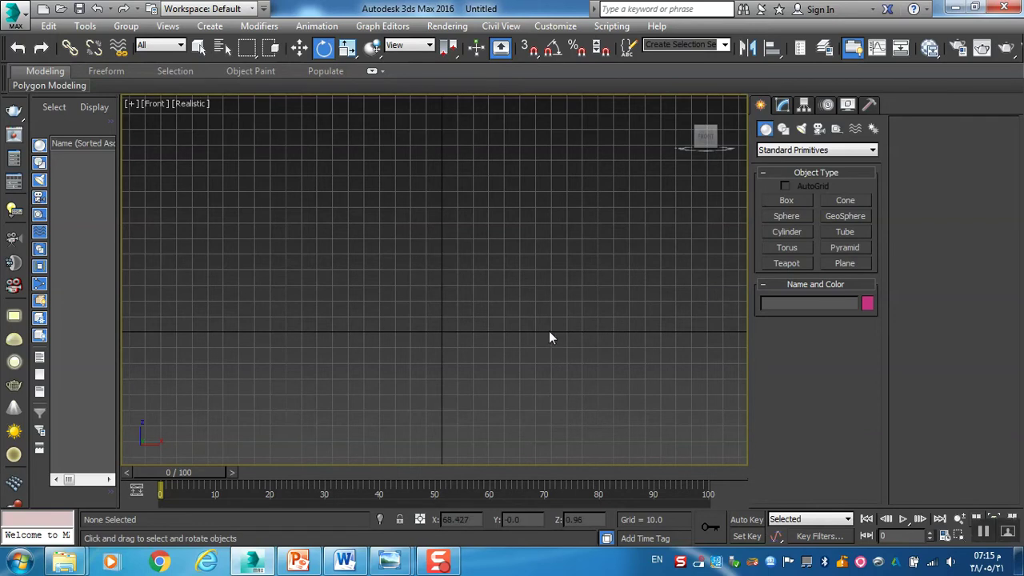
middle_drag(533, 332, 510, 337)
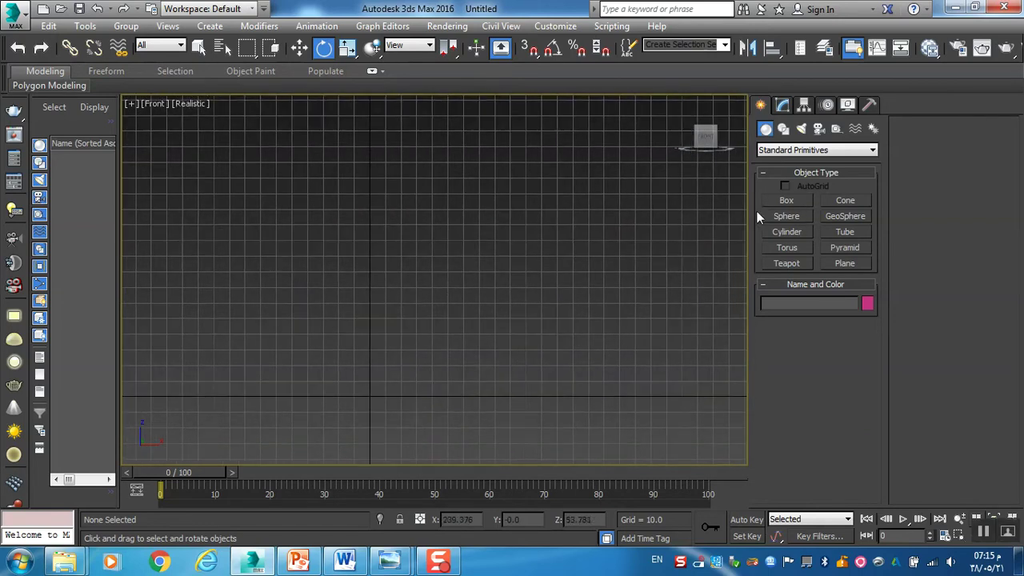
click(783, 128)
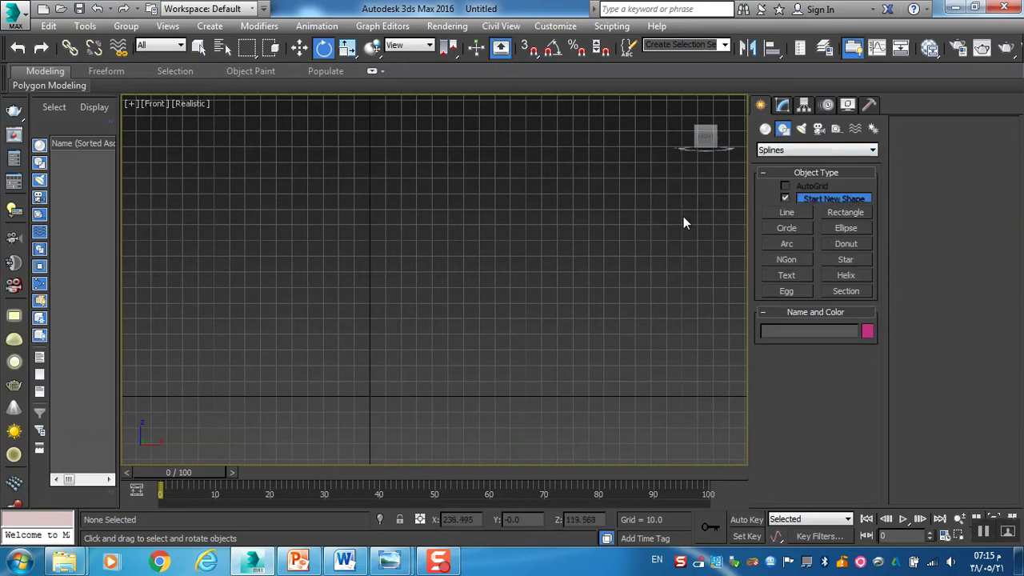
Turn on 2.5D snapping and set it to snap to Grid Points and Vertex
click(528, 49)
right_click(528, 50)
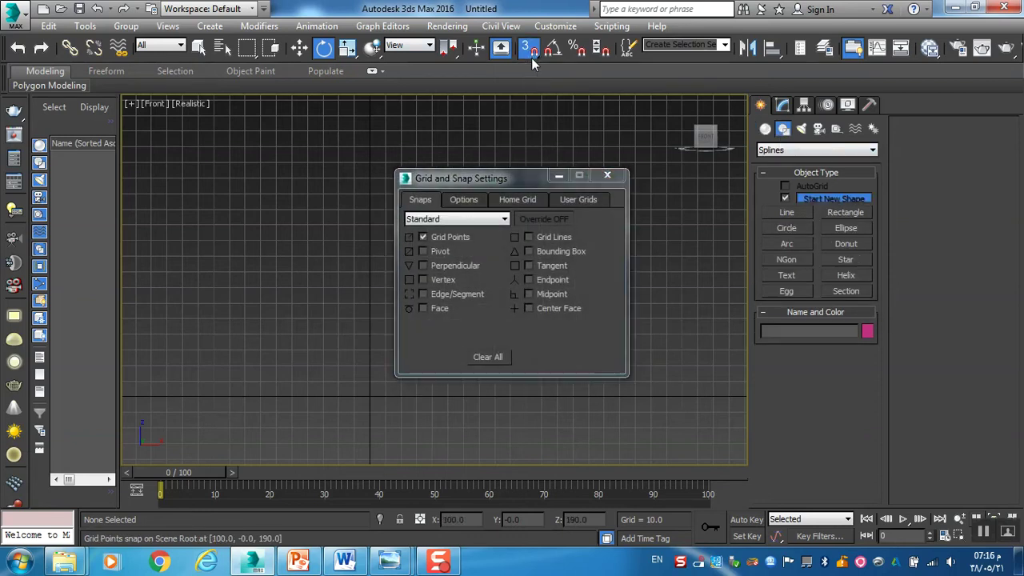
drag(533, 54, 531, 97)
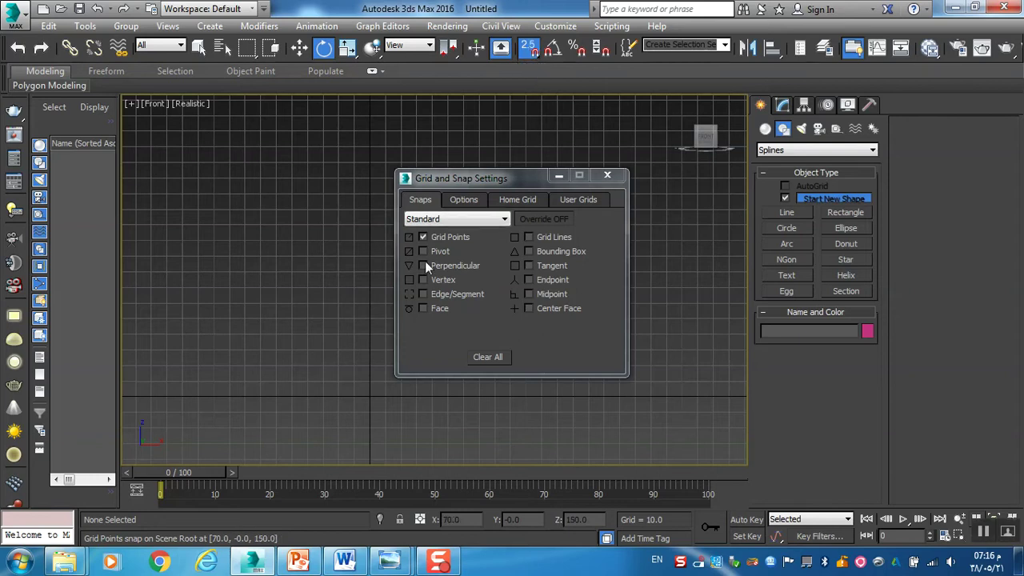
click(423, 238)
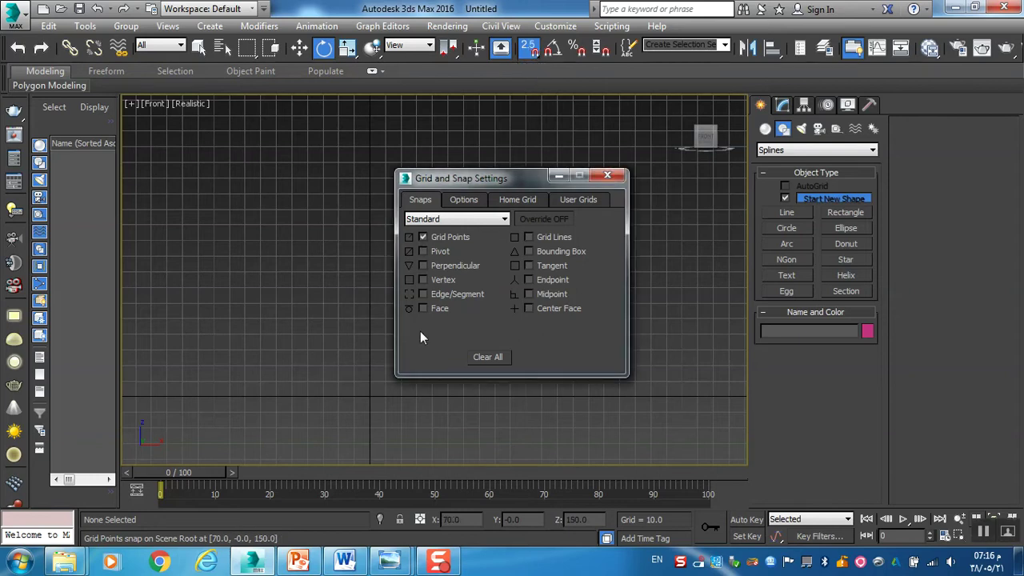
click(424, 280)
click(613, 176)
middle_drag(483, 329, 304, 400)
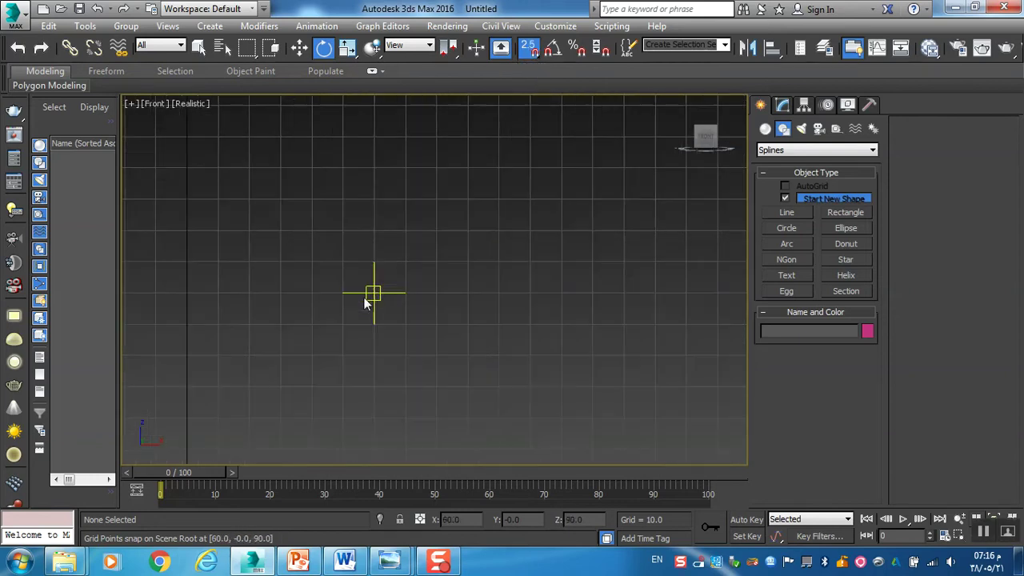
Draw two flat zero-length rectangles, 50 and 40 units wide, along the same horizontal grid line
click(844, 214)
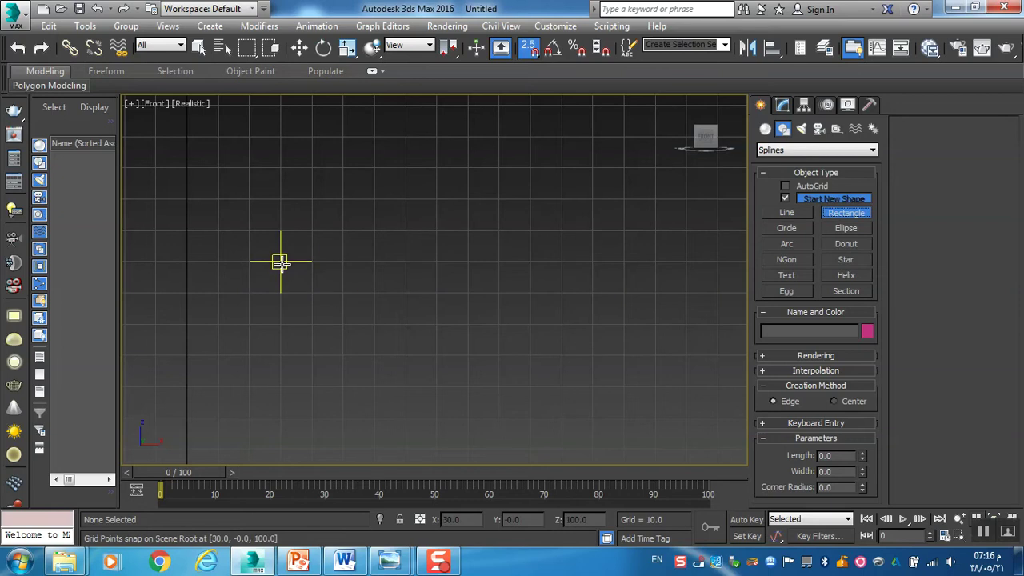
drag(280, 262, 434, 263)
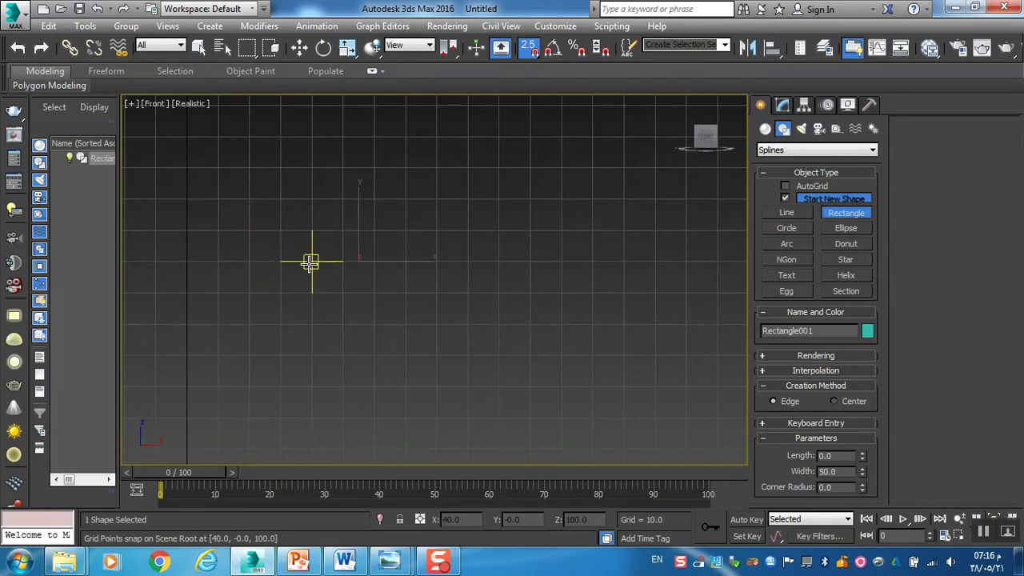
drag(311, 258, 442, 258)
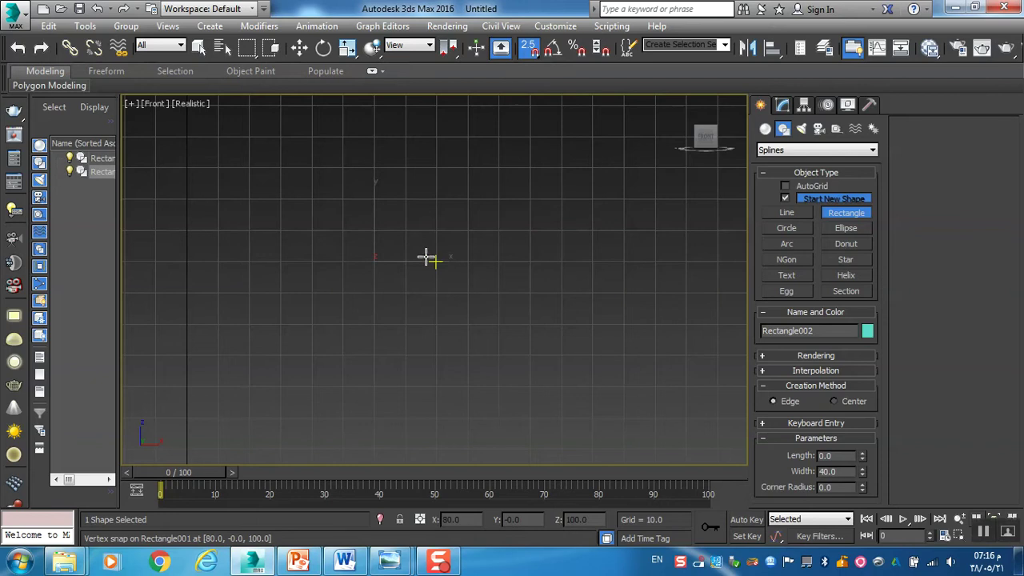
Draw a semicircular End-End-Middle arc of radius 20, snapping its ends and peak to grid points
click(795, 248)
drag(311, 258, 437, 260)
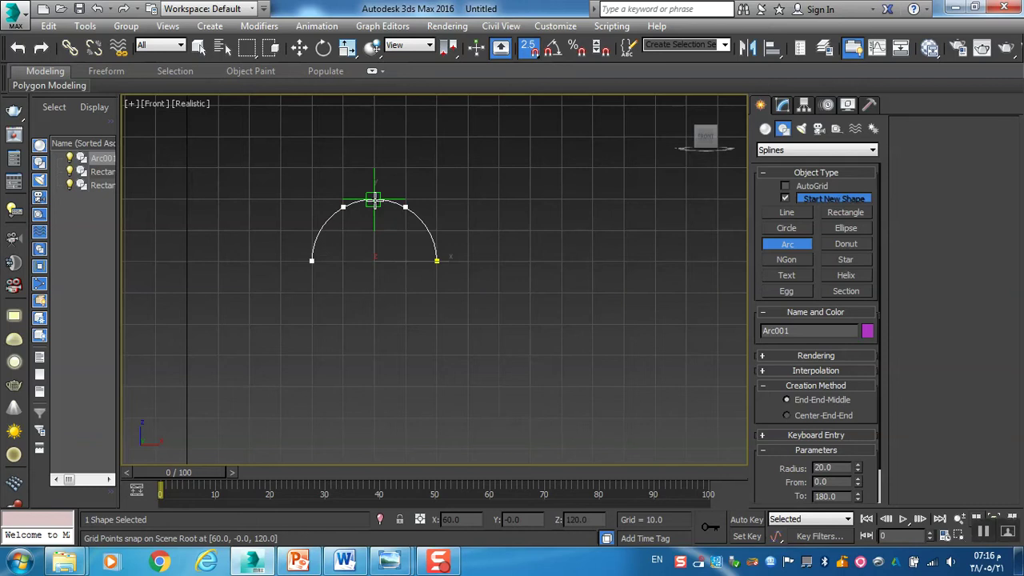
click(373, 200)
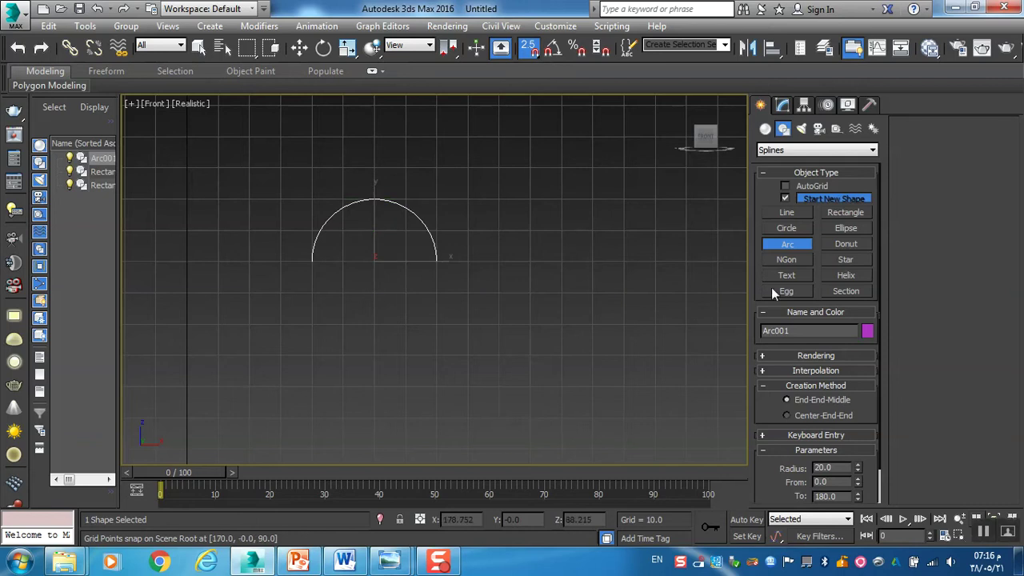
Draw a rectangle 50 long and 40 wide directly beneath the arc, starting from the arc's left end
click(845, 212)
drag(311, 264, 434, 414)
scroll(472, 336, up, 2)
middle_drag(482, 294, 465, 300)
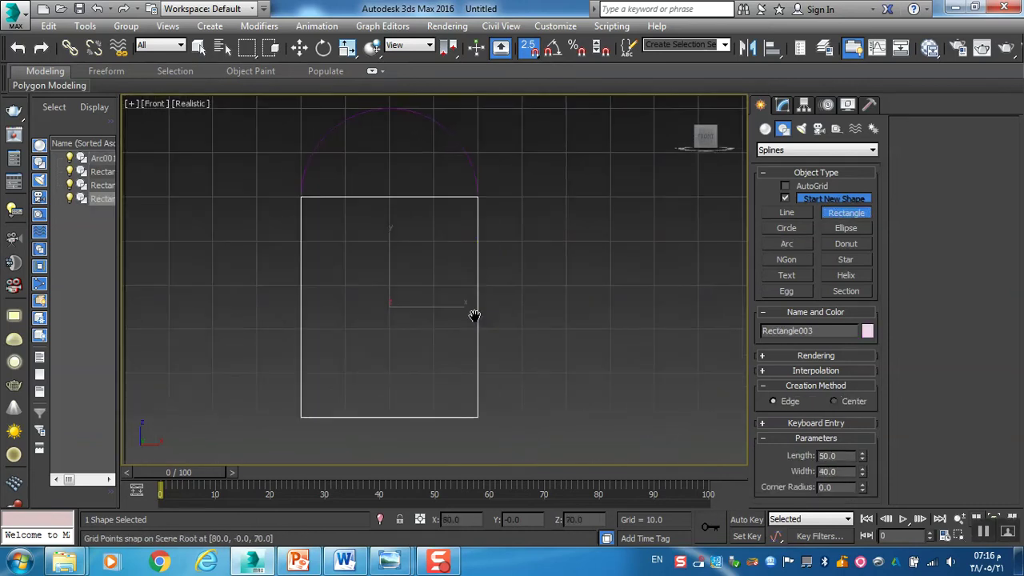
Convert the rectangle beneath the arc to an Editable Spline
key(e)
right_click(475, 309)
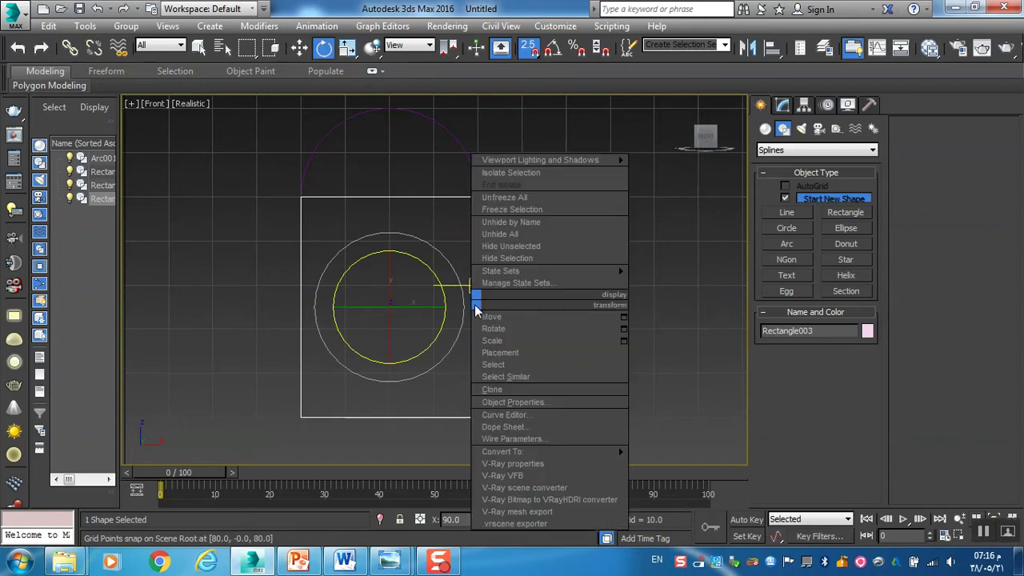
right_click(455, 322)
right_click(475, 311)
mouse_move(587, 458)
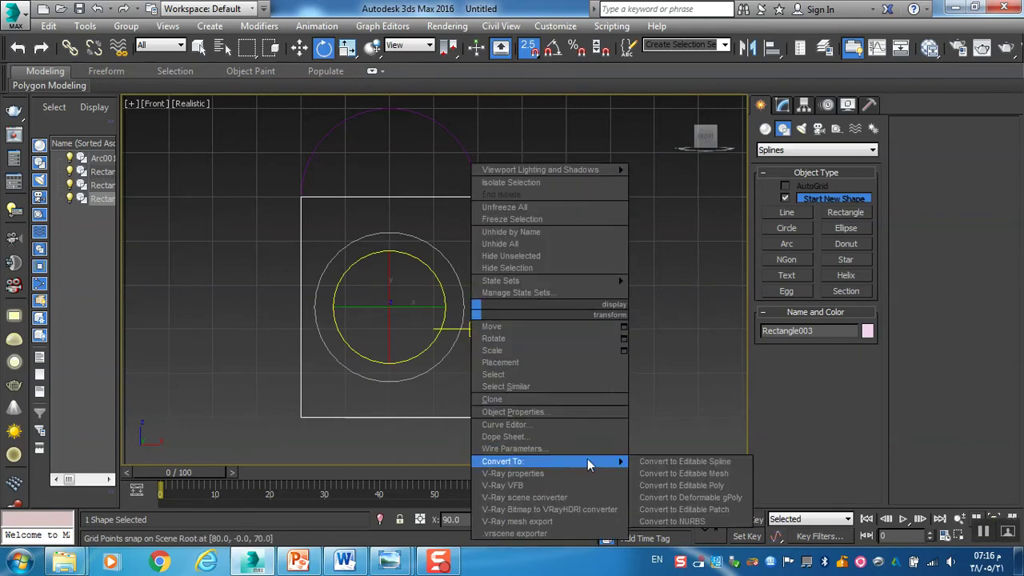
click(658, 462)
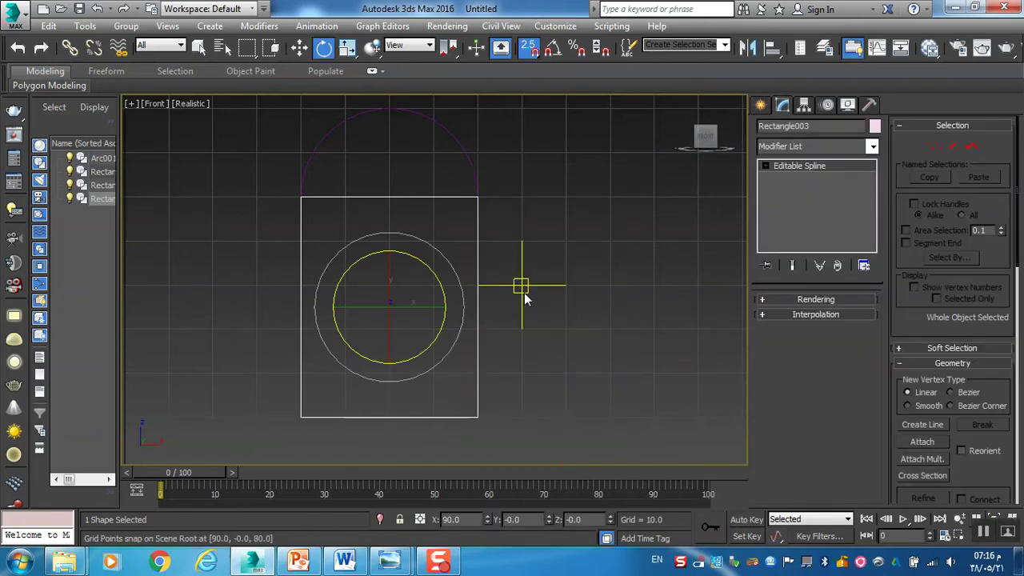
Toggle the 2.5D snap and leave it off, and switch angle snap on and back off
key(s)
key(s)
key(s)
key(s)
click(532, 56)
click(531, 59)
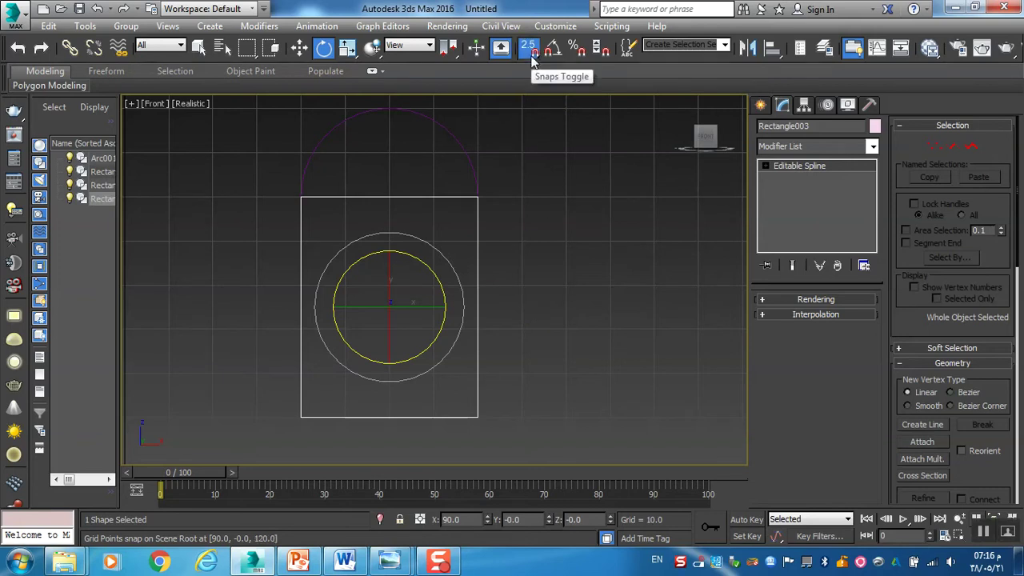
click(532, 63)
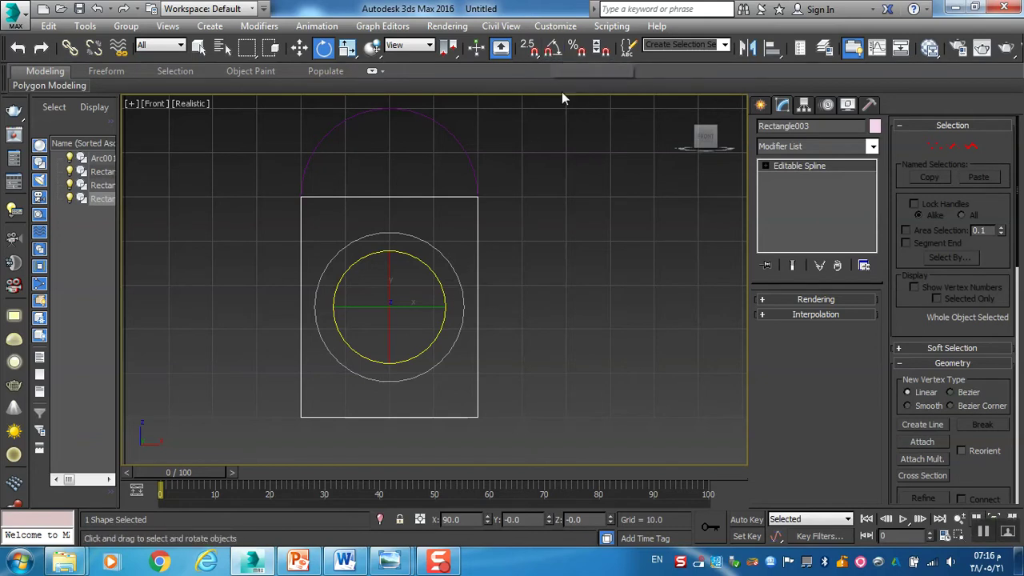
key(a)
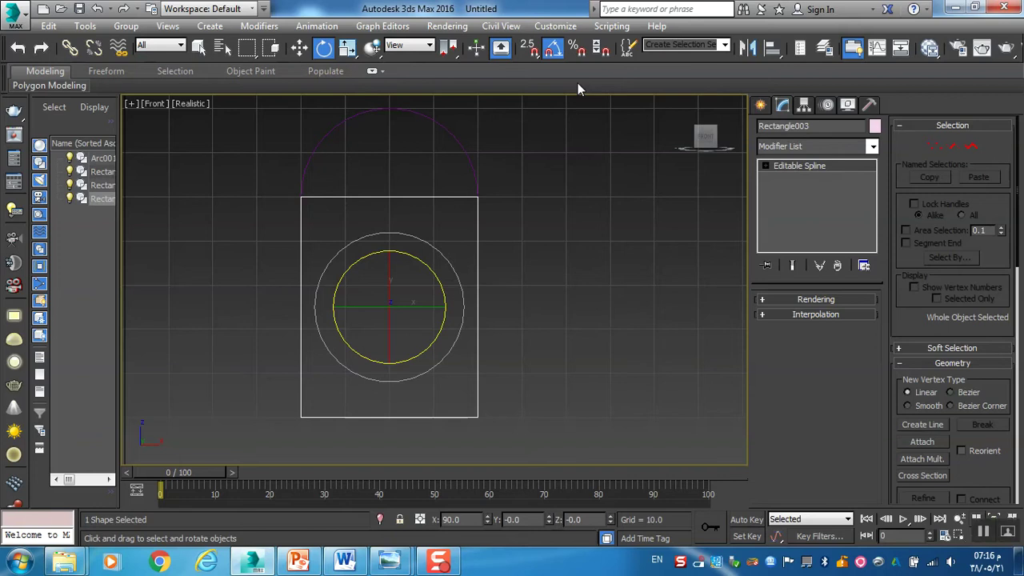
key(a)
Attach the arc to the rectangle so both belong to one editable spline
middle_drag(477, 243, 520, 263)
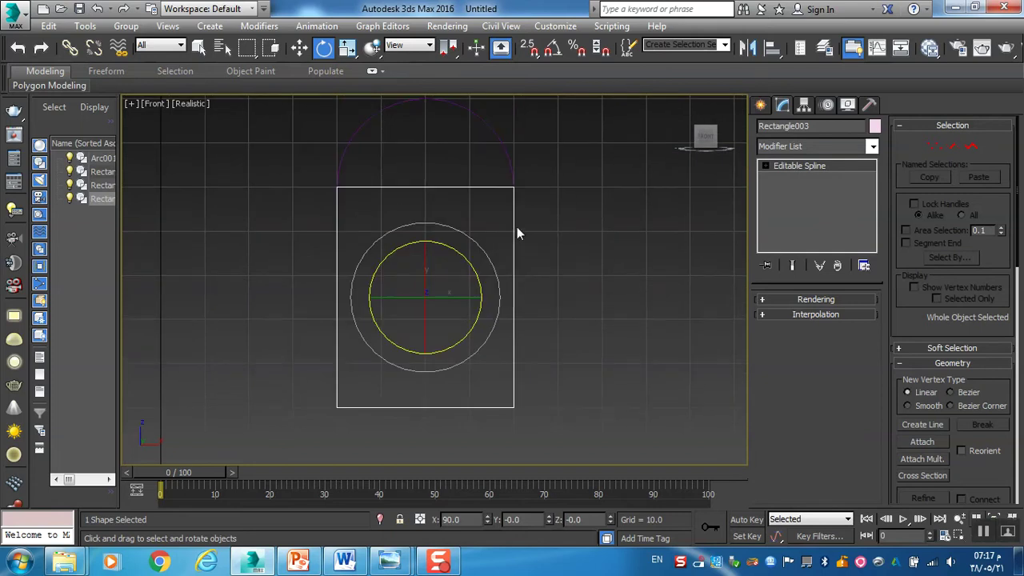
right_click(510, 223)
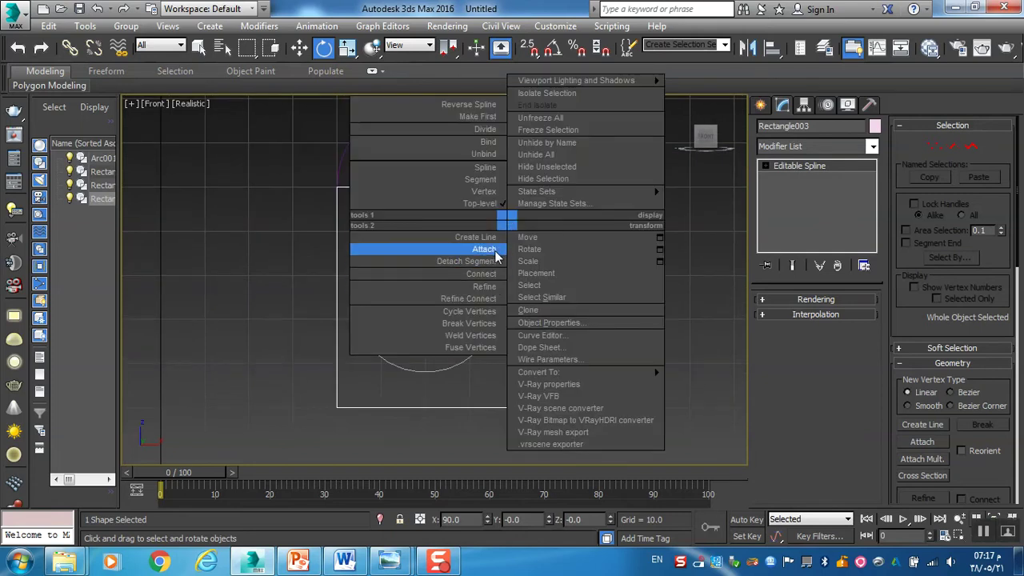
click(496, 251)
click(504, 137)
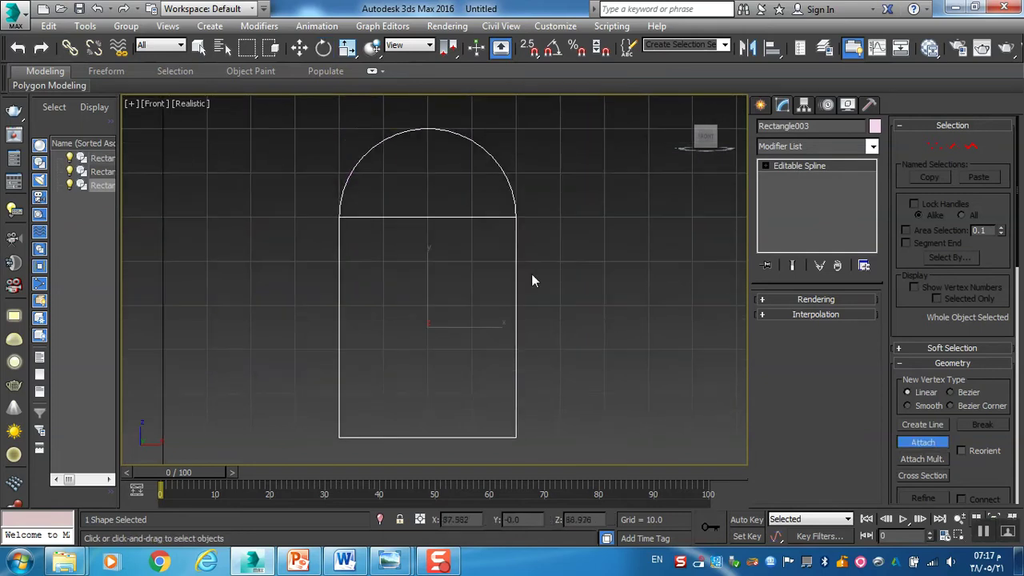
middle_drag(533, 233, 512, 252)
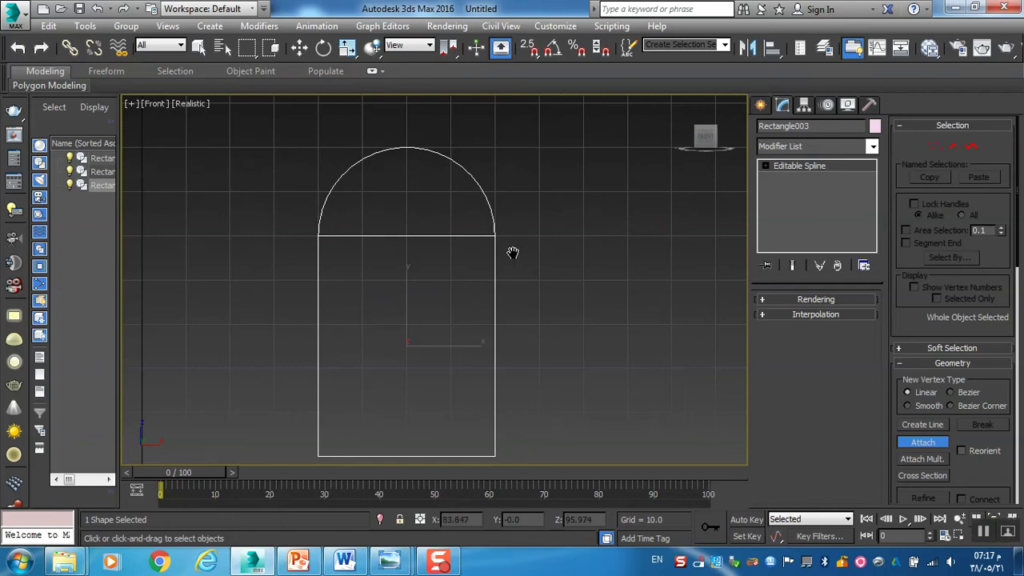
Delete the horizontal segment between the arc and the rectangle at the Segment level
click(958, 147)
key(w)
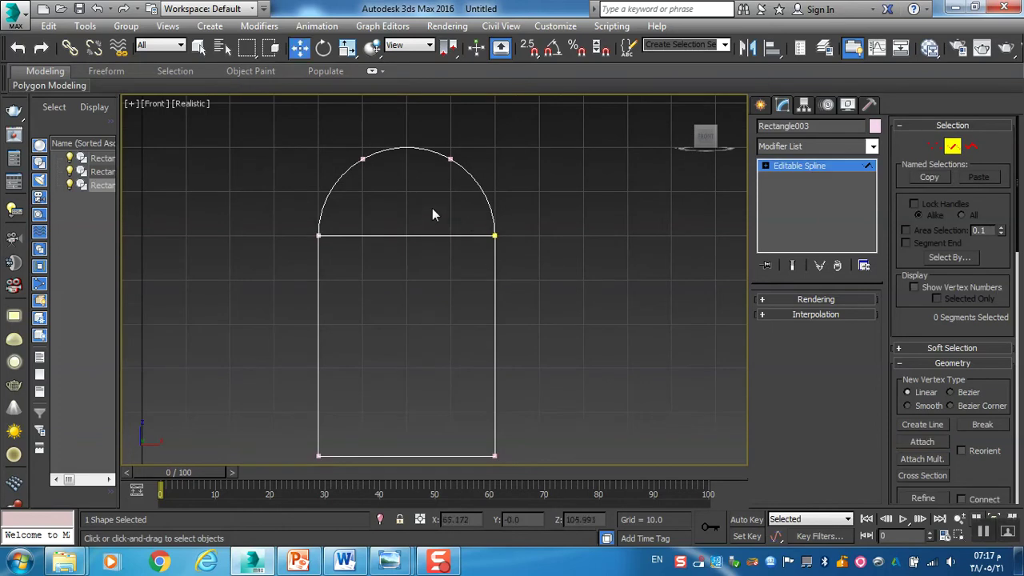
click(428, 235)
click(500, 331)
scroll(453, 281, up, 3)
middle_drag(480, 247, 451, 272)
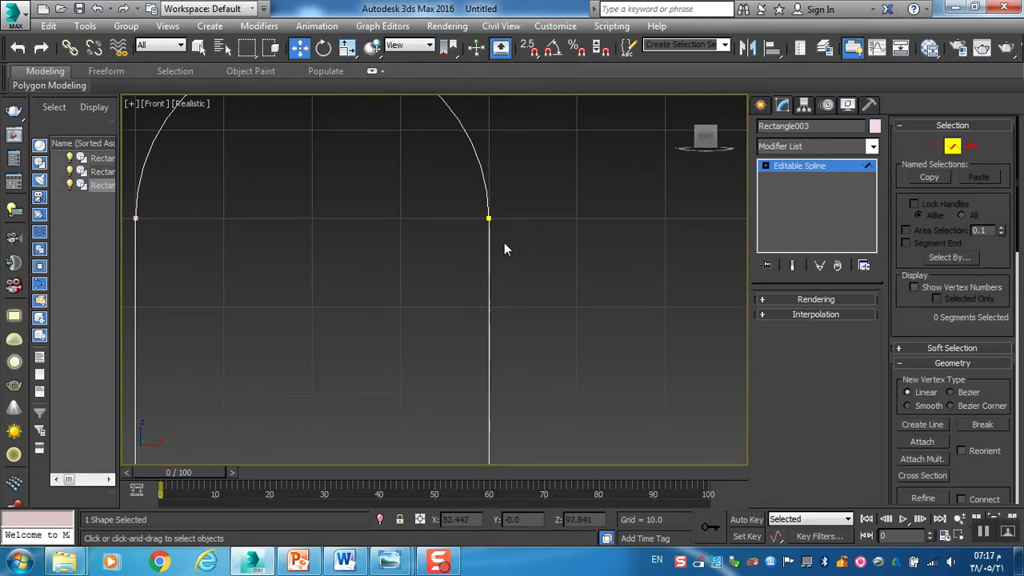
At the Vertex level, weld the two overlapping vertices where the arc meets the rectangle's right side
click(486, 211)
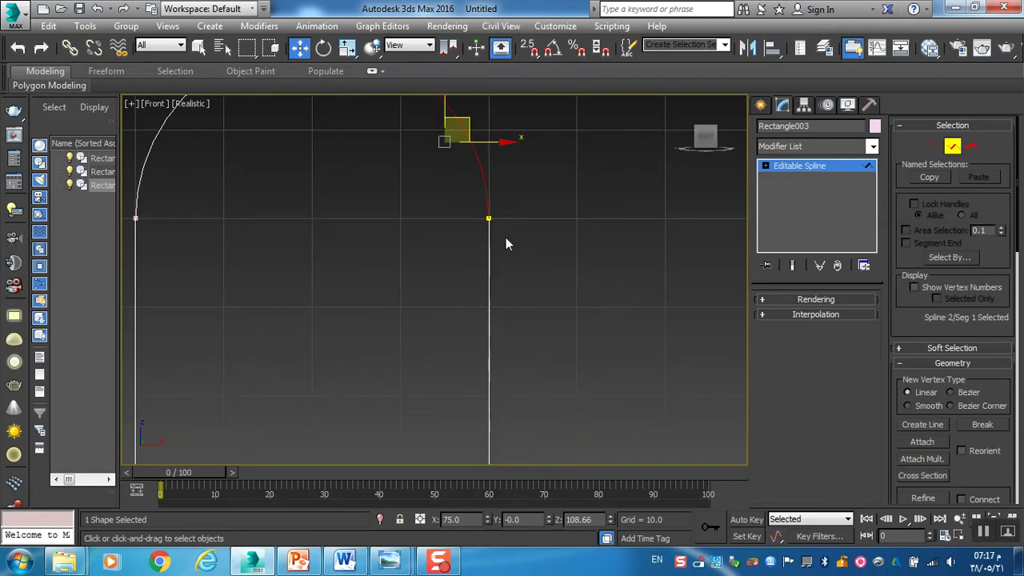
click(764, 165)
click(793, 178)
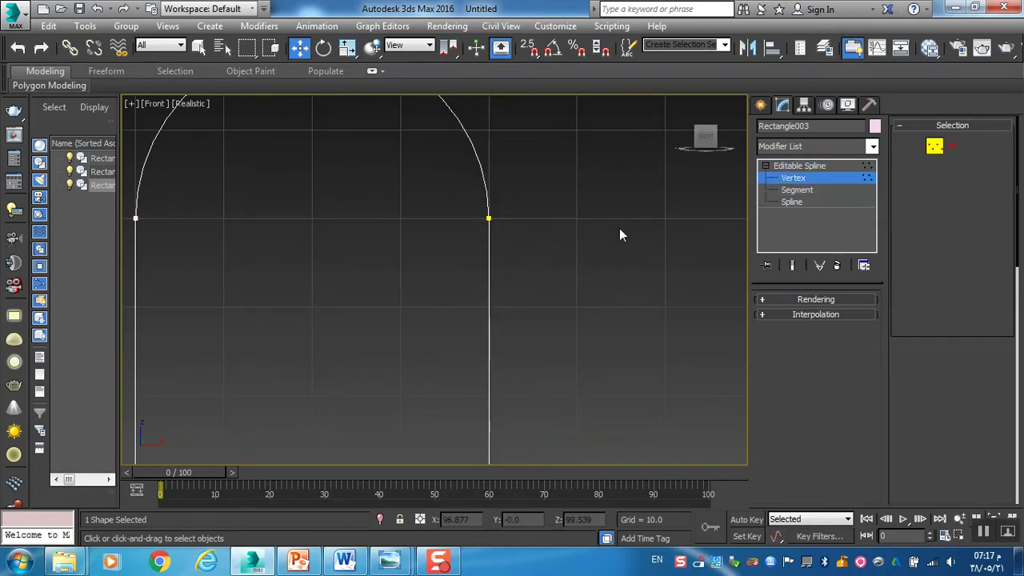
click(489, 217)
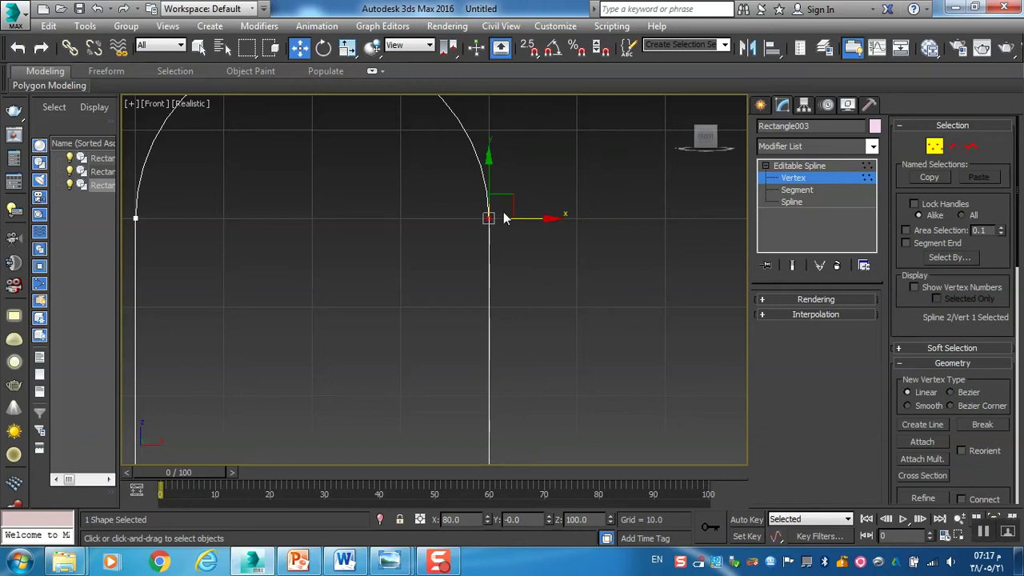
drag(450, 240, 525, 201)
right_click(525, 222)
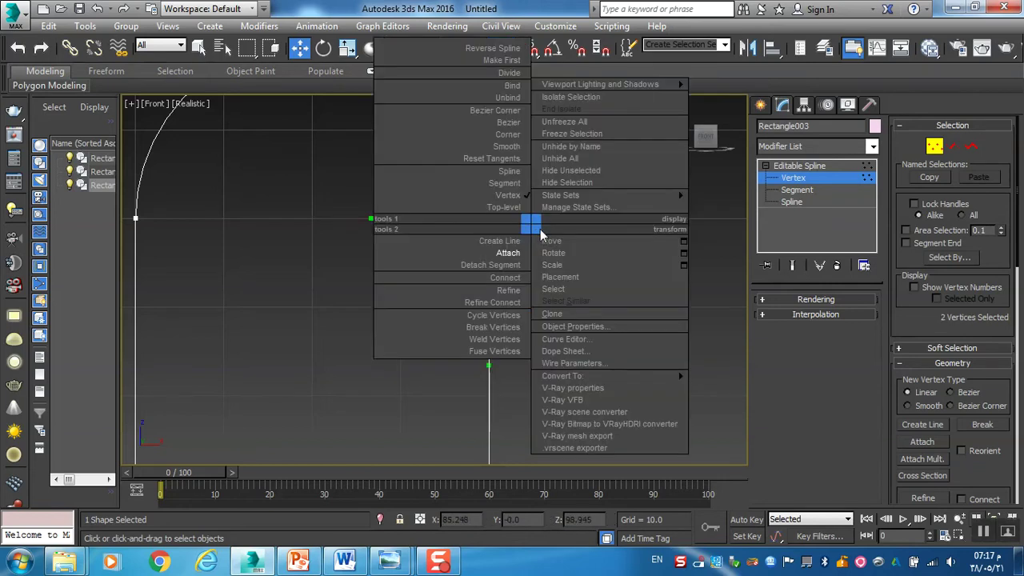
click(516, 336)
click(516, 250)
Try to weld the separated arc end and rectangle corner vertices at the right-hand junction
scroll(497, 225, up, 5)
middle_drag(497, 225, 503, 345)
drag(411, 348, 521, 245)
right_click(522, 240)
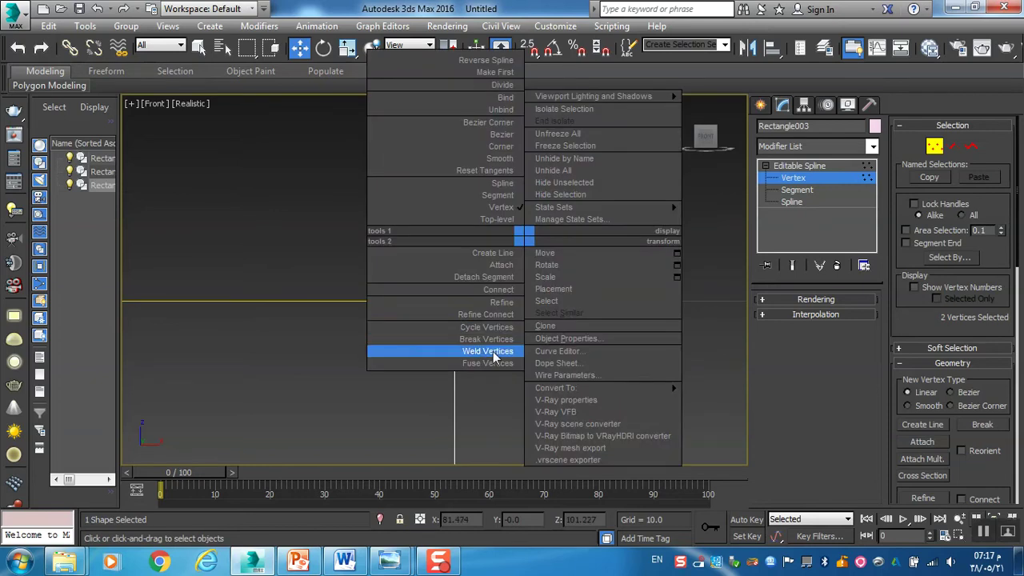
click(492, 350)
click(599, 328)
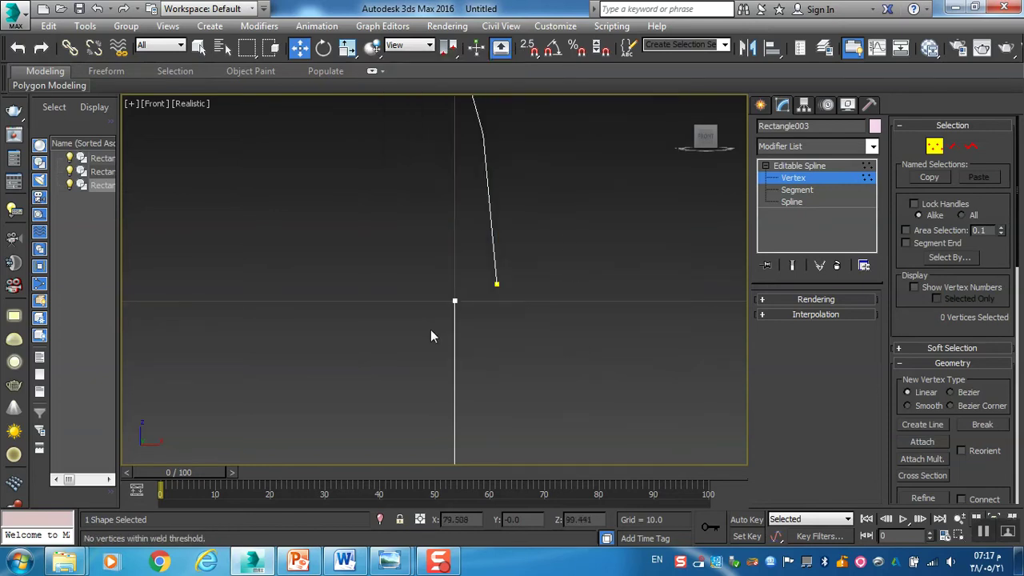
Fuse the arc's right end vertex and the rectangle's upper-right corner vertex onto one point
drag(422, 337, 554, 234)
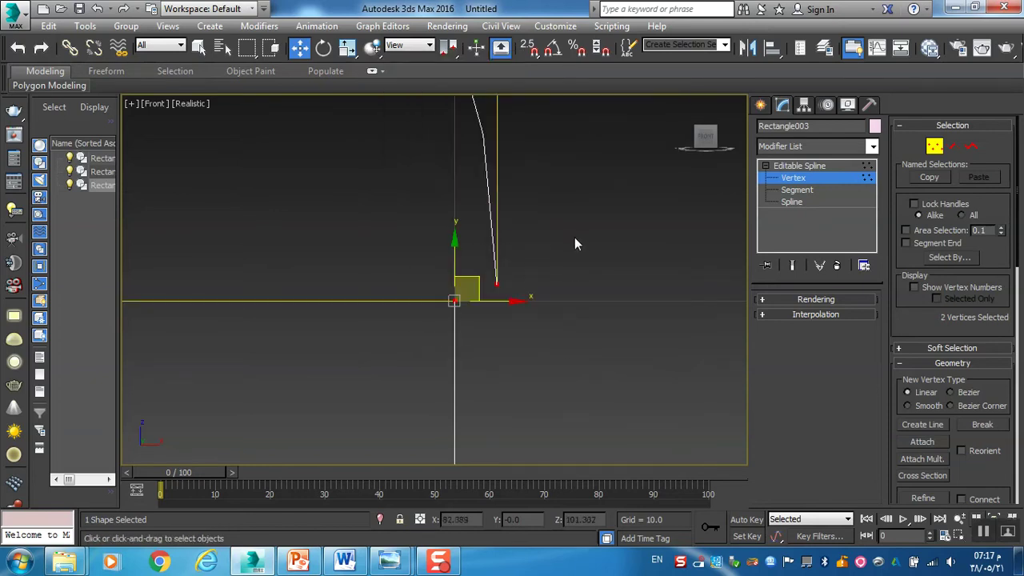
click(395, 355)
drag(483, 354, 569, 239)
drag(393, 331, 565, 247)
right_click(527, 261)
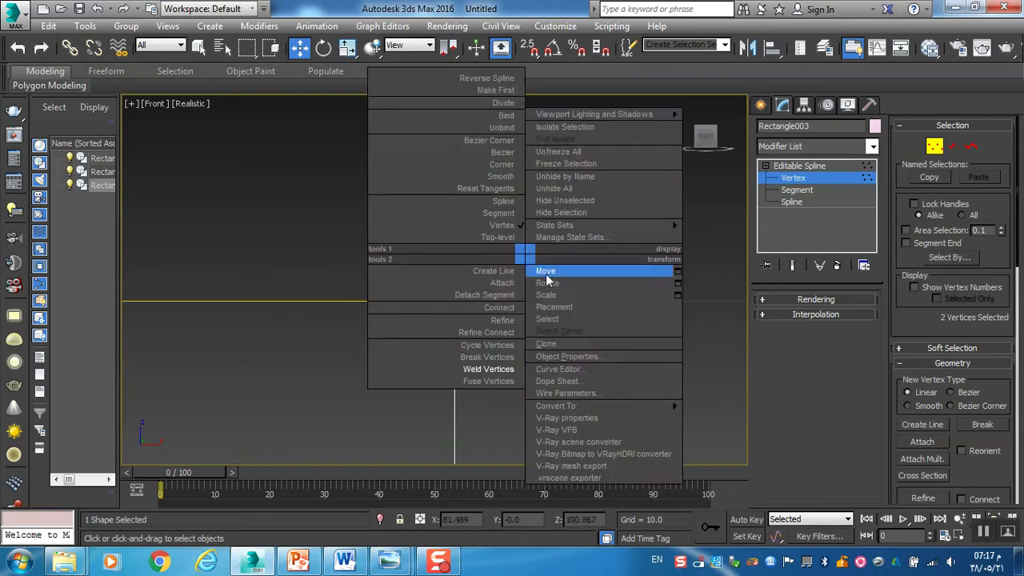
click(502, 382)
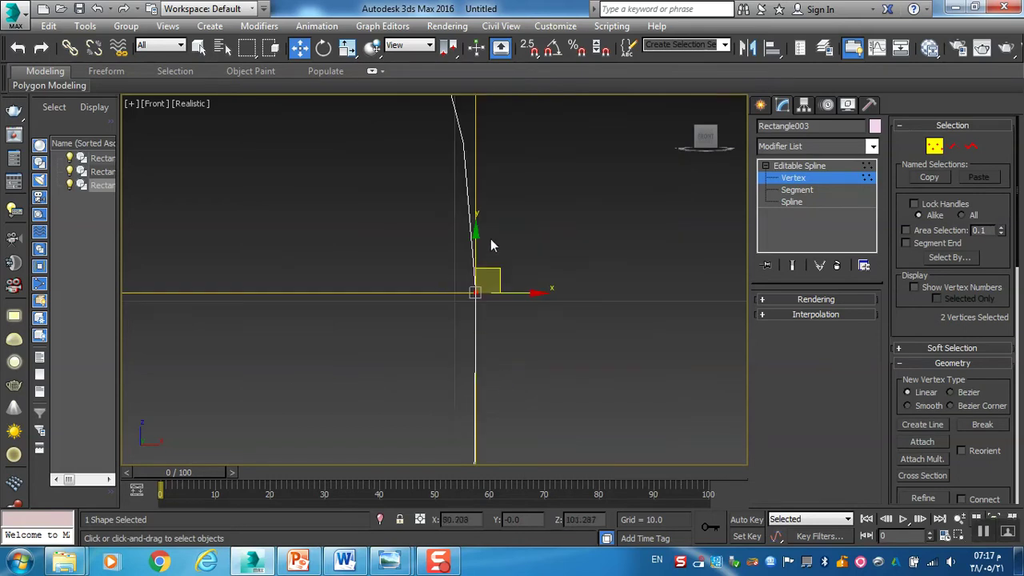
Undo the vertex fuse at the right-hand junction and move the arc's right end vertex farther up and away from the rectangle's corner
click(507, 356)
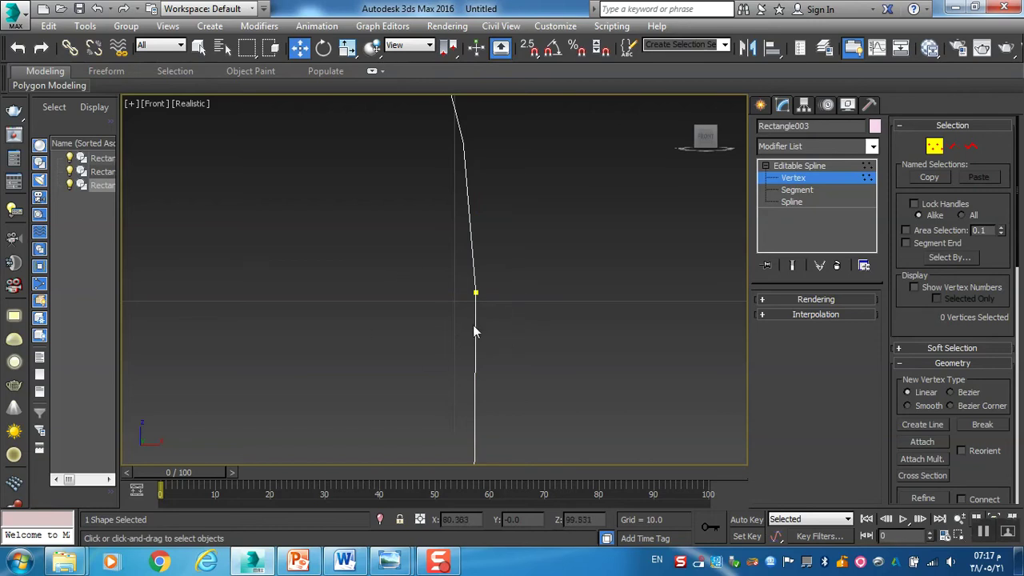
key(ctrl+z)
key(ctrl+z)
key(ctrl+z)
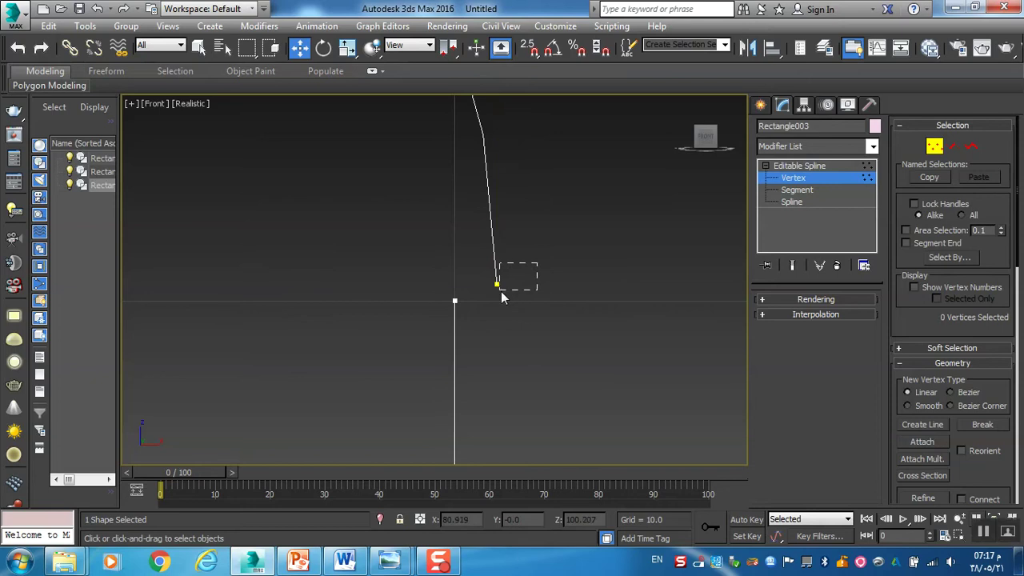
drag(501, 291, 656, 225)
click(470, 352)
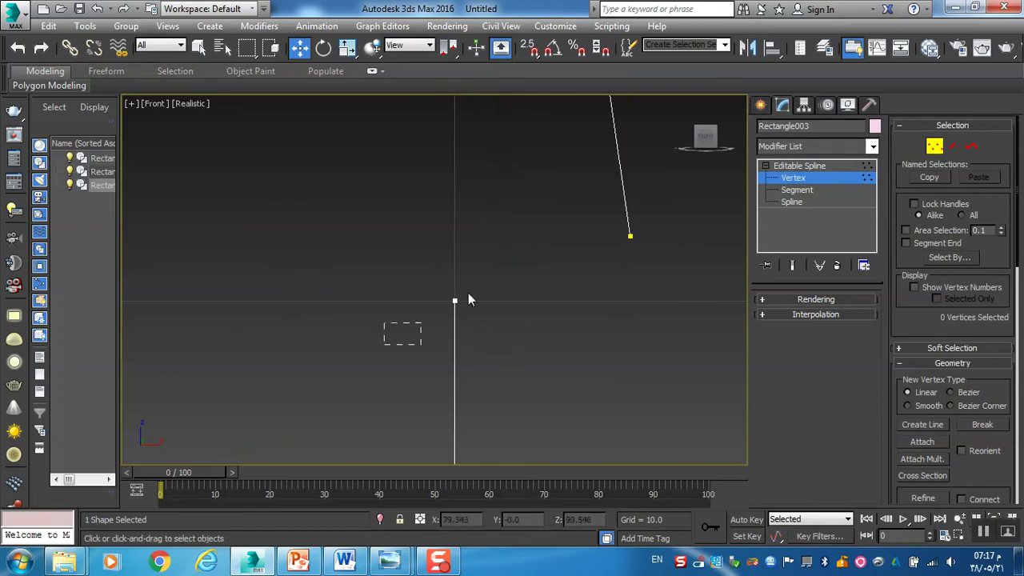
Try fusing the moved arc end vertex with the rectangle's upper-right corner vertex
drag(468, 299, 691, 170)
right_click(545, 247)
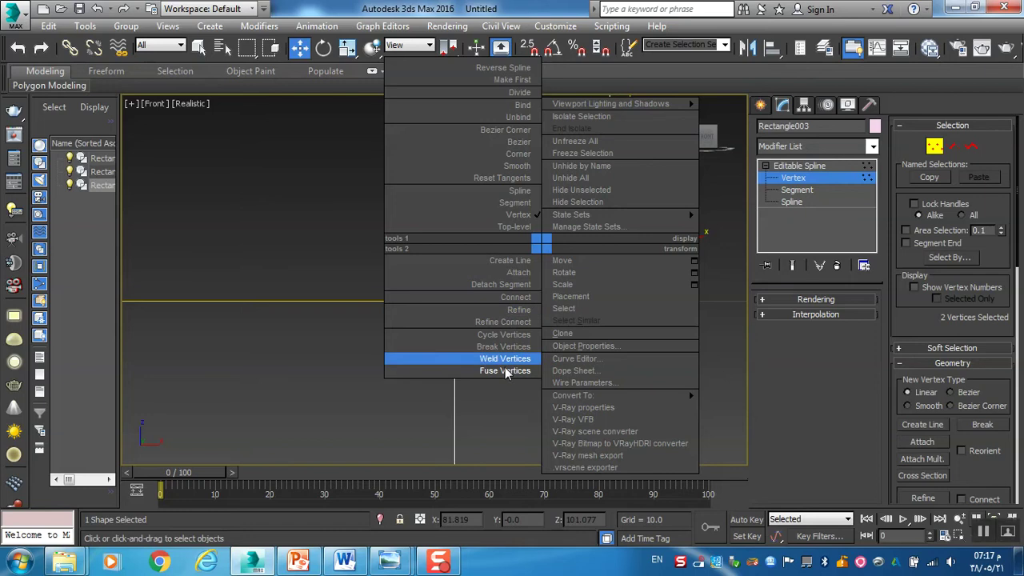
click(506, 370)
click(607, 367)
middle_drag(607, 366, 549, 378)
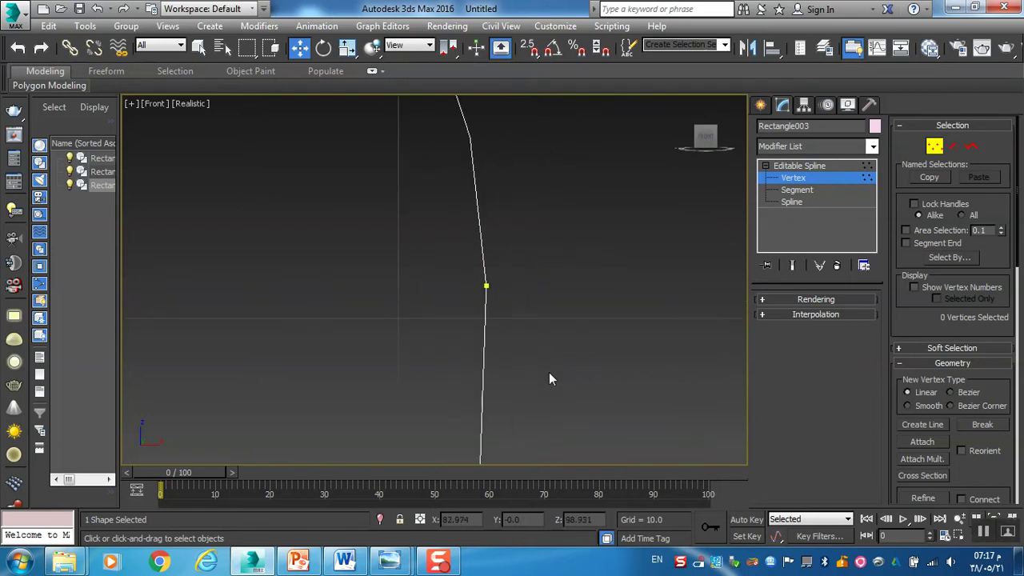
scroll(549, 373, down, 3)
Undo the last vertex fuse and reselect both the arc end vertex and the rectangle corner vertex
key(ctrl+z)
key(ctrl+z)
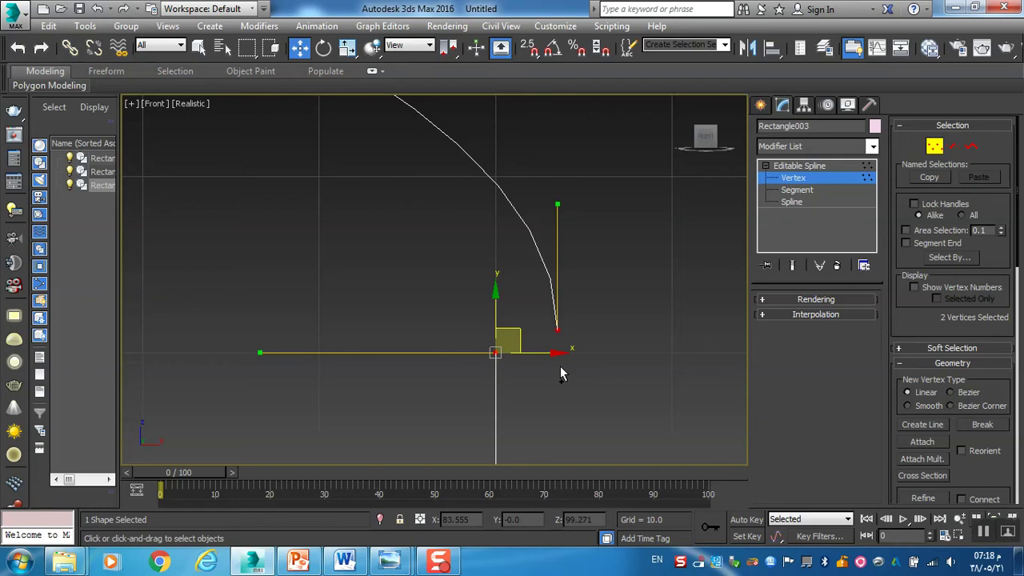
click(555, 329)
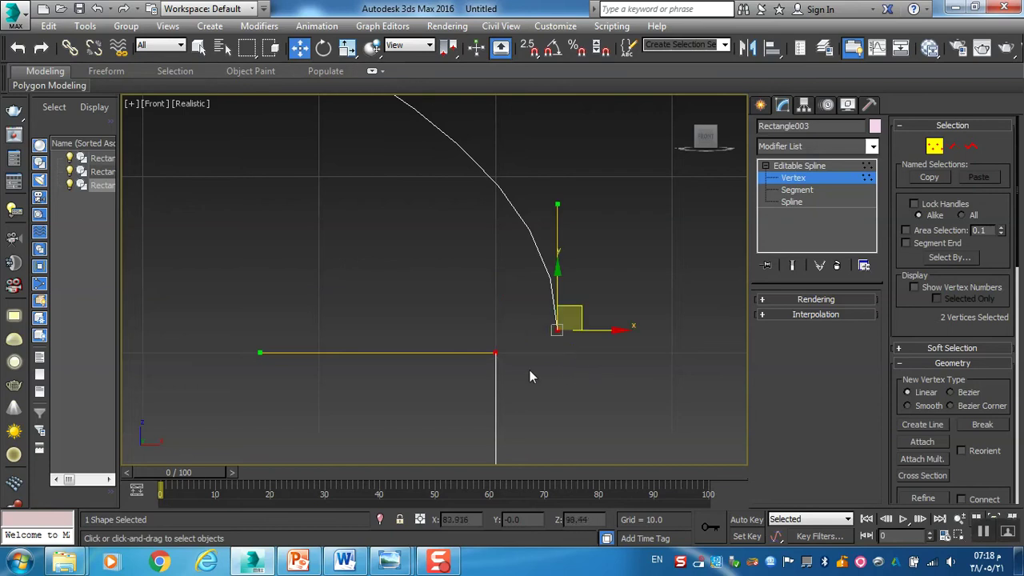
click(470, 380)
drag(457, 387, 603, 295)
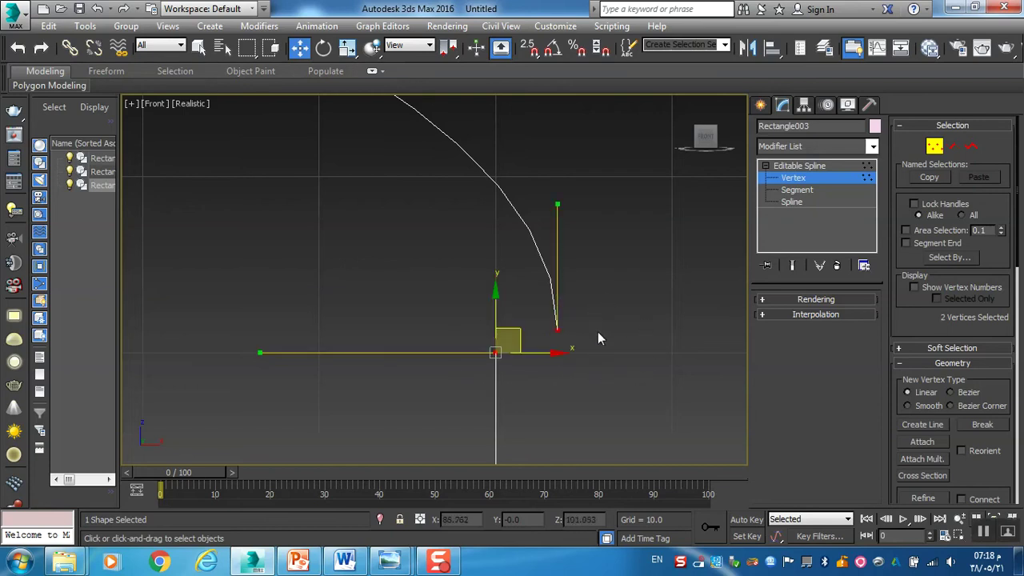
middle_drag(596, 331, 607, 294)
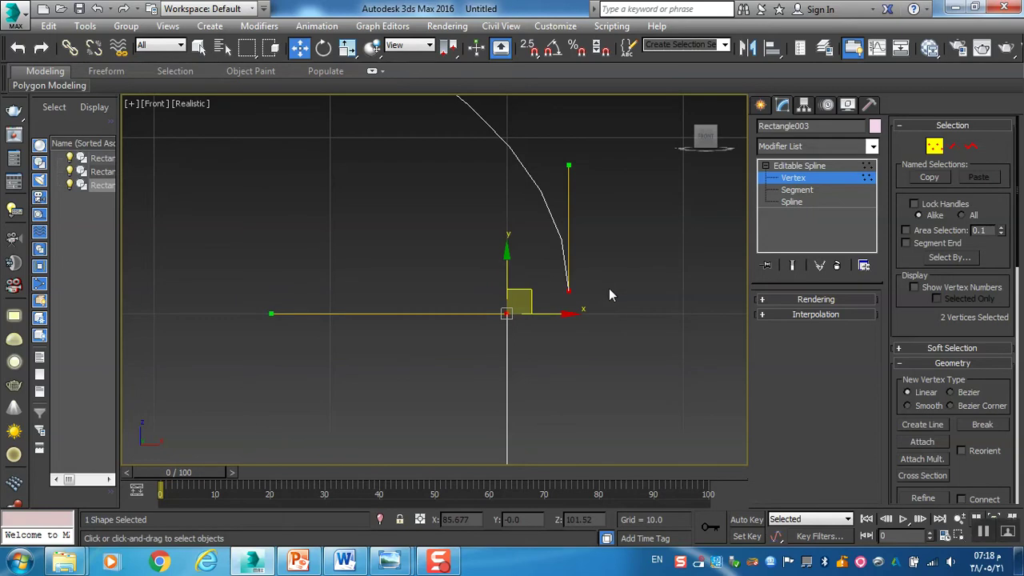
key(Delete)
drag(638, 249, 638, 248)
middle_drag(617, 315, 641, 269)
scroll(544, 258, up, 3)
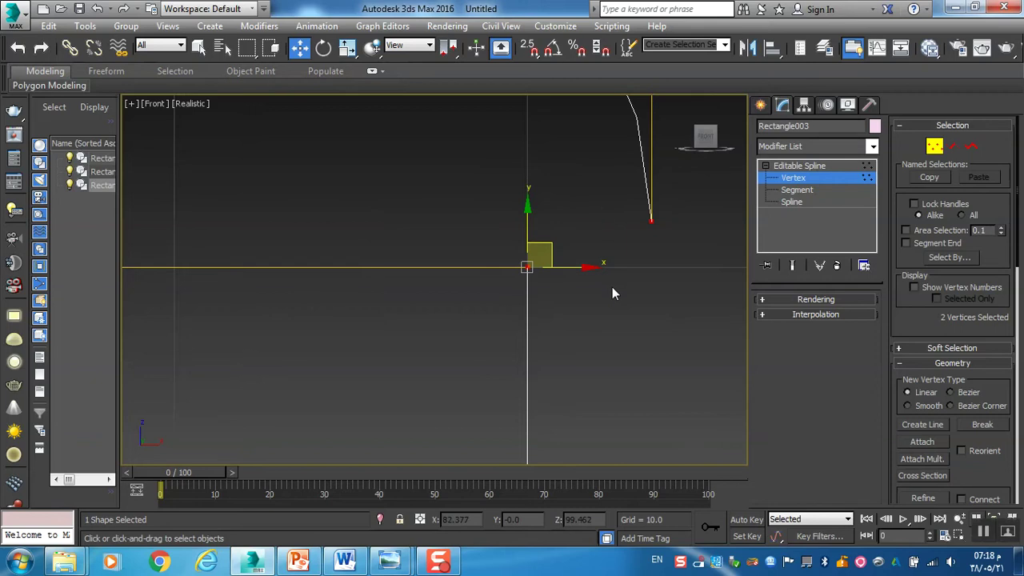
middle_drag(615, 301, 592, 339)
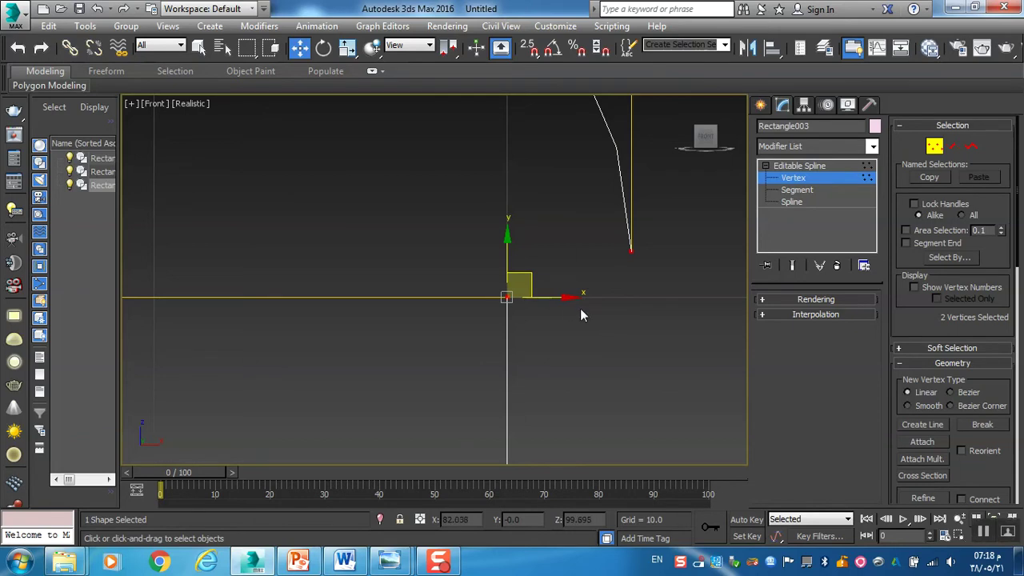
middle_drag(591, 324, 560, 382)
middle_drag(624, 380, 603, 380)
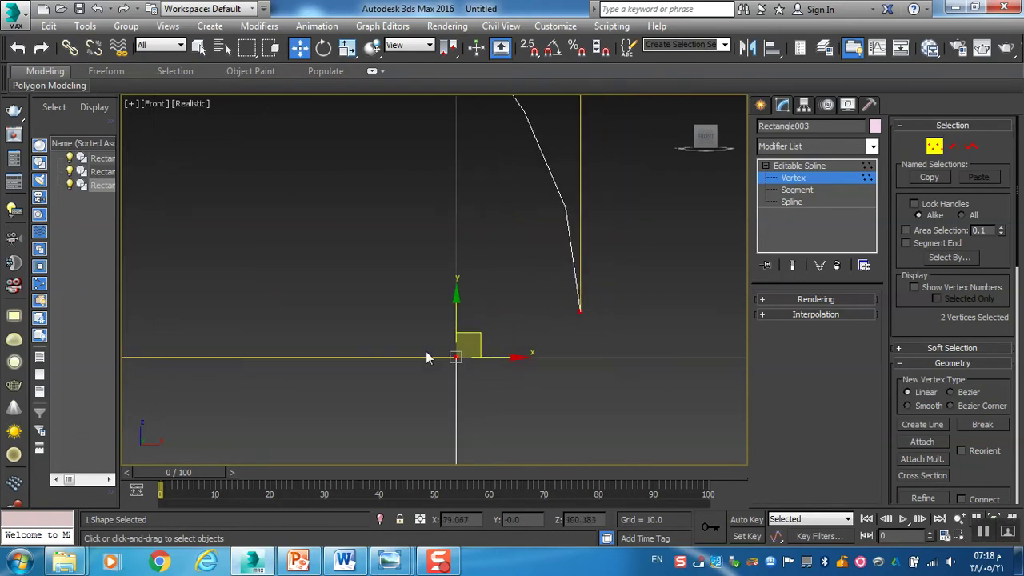
Select the separated arc end and rectangle corner vertices at the right-hand junction and fuse them onto one point
click(424, 381)
drag(643, 266, 643, 266)
click(409, 398)
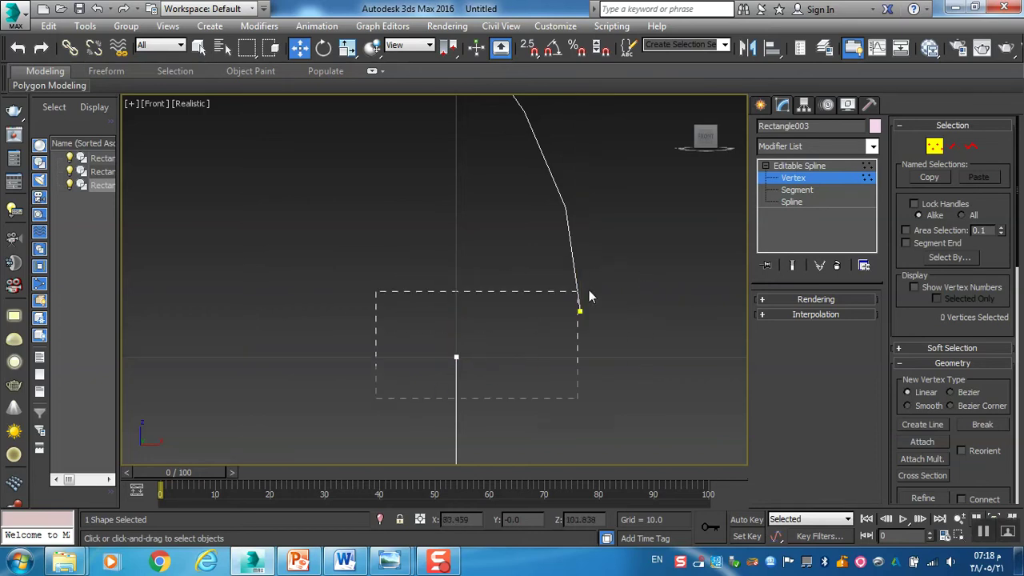
drag(589, 297, 654, 267)
right_click(652, 264)
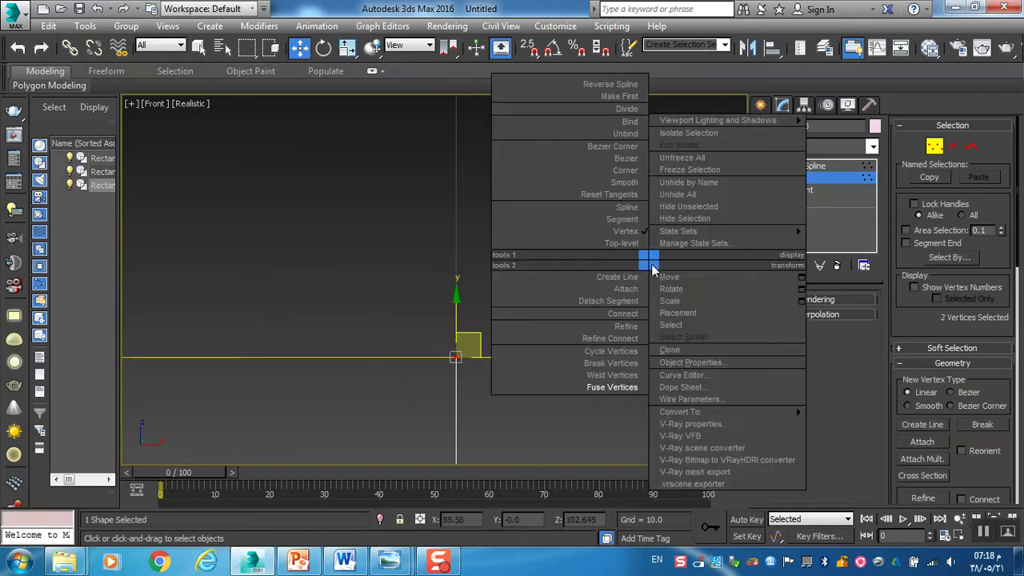
click(625, 387)
click(478, 382)
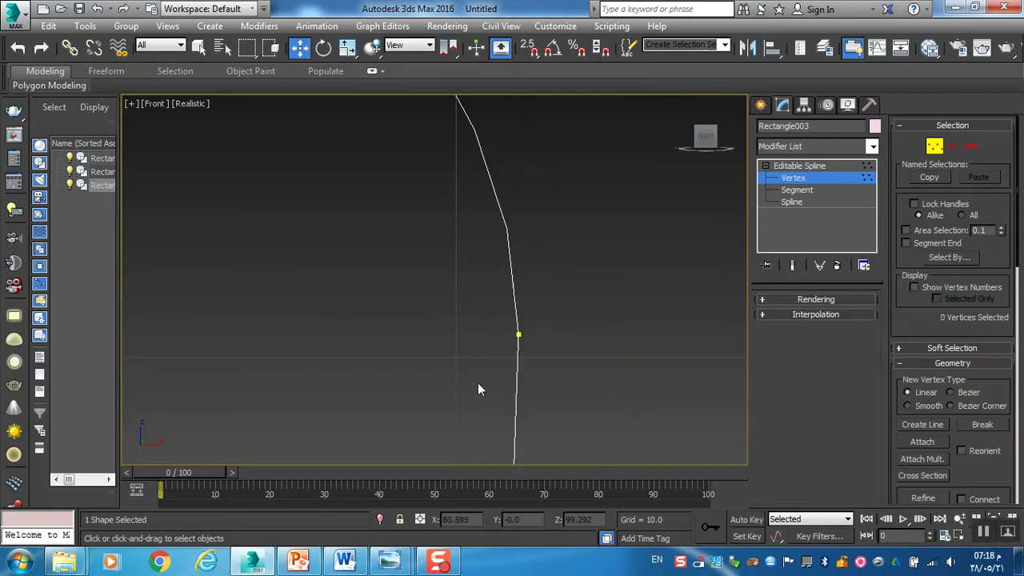
Select the two fused vertices on the outline's right side and weld them
drag(445, 379, 554, 308)
right_click(624, 296)
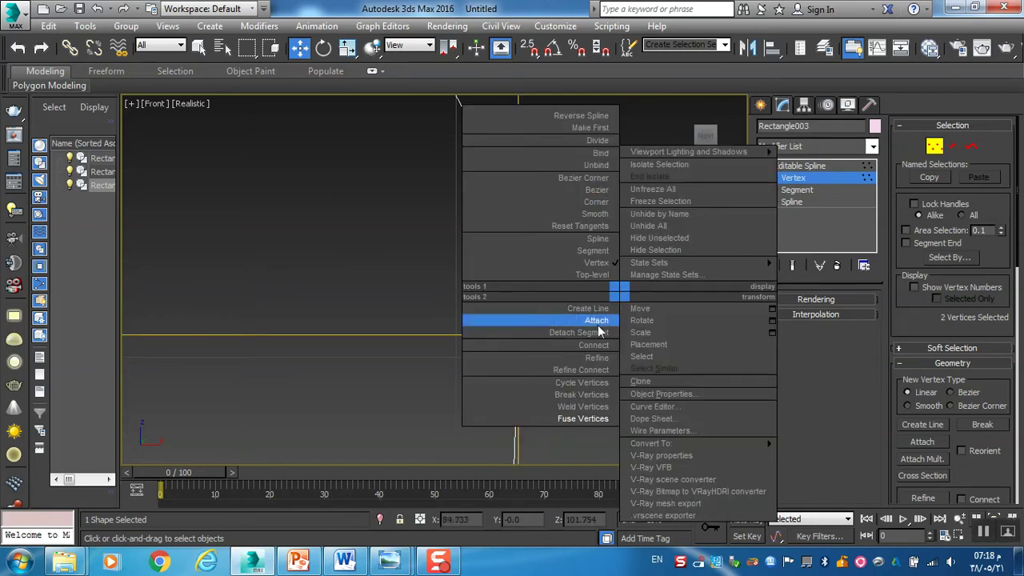
click(590, 407)
click(563, 389)
middle_drag(564, 389, 589, 260)
scroll(612, 297, down, 5)
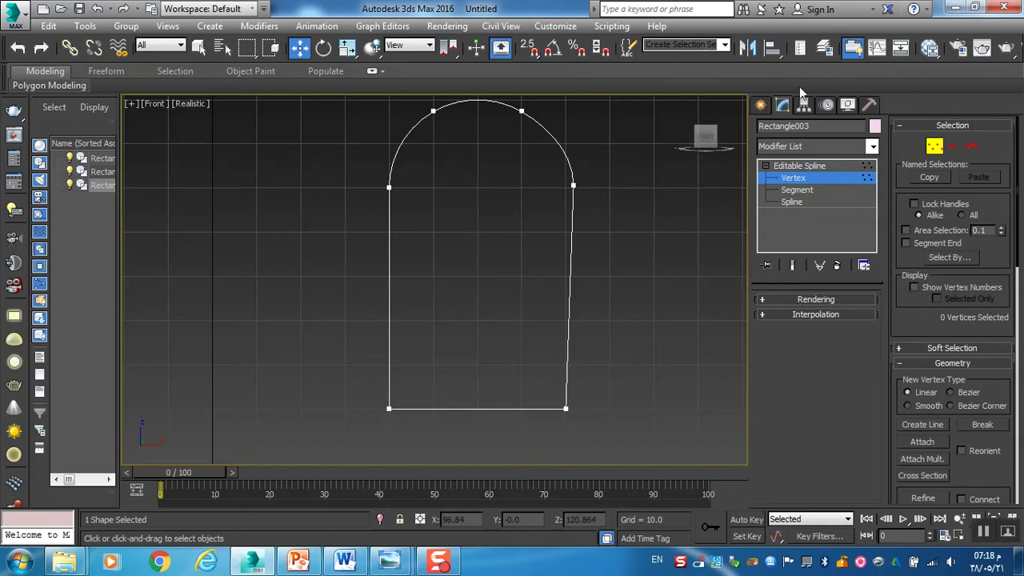
Show the Axis Constraints toolbar and close it again
right_click(706, 58)
right_click(694, 55)
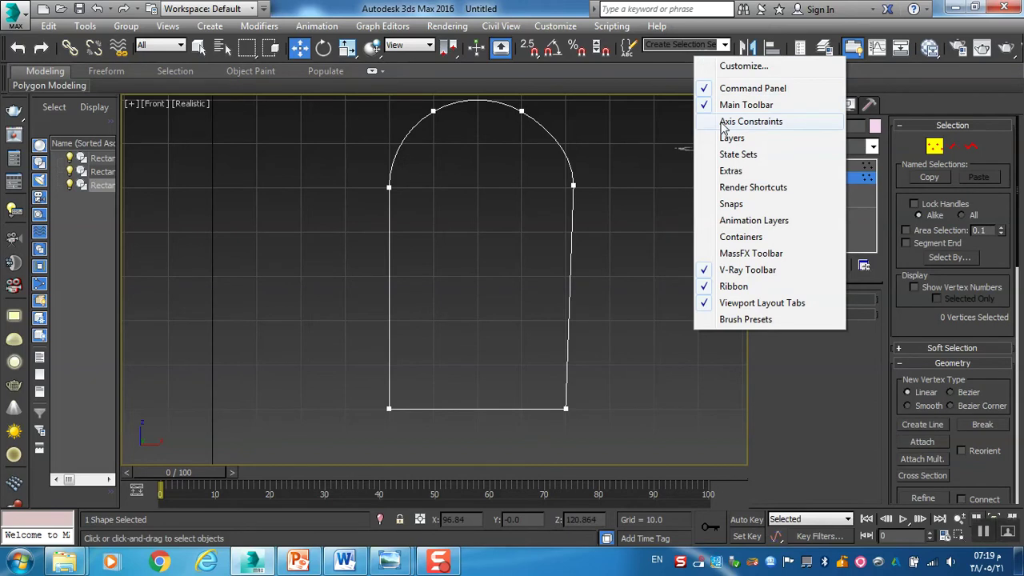
click(748, 122)
drag(212, 178, 215, 109)
click(273, 114)
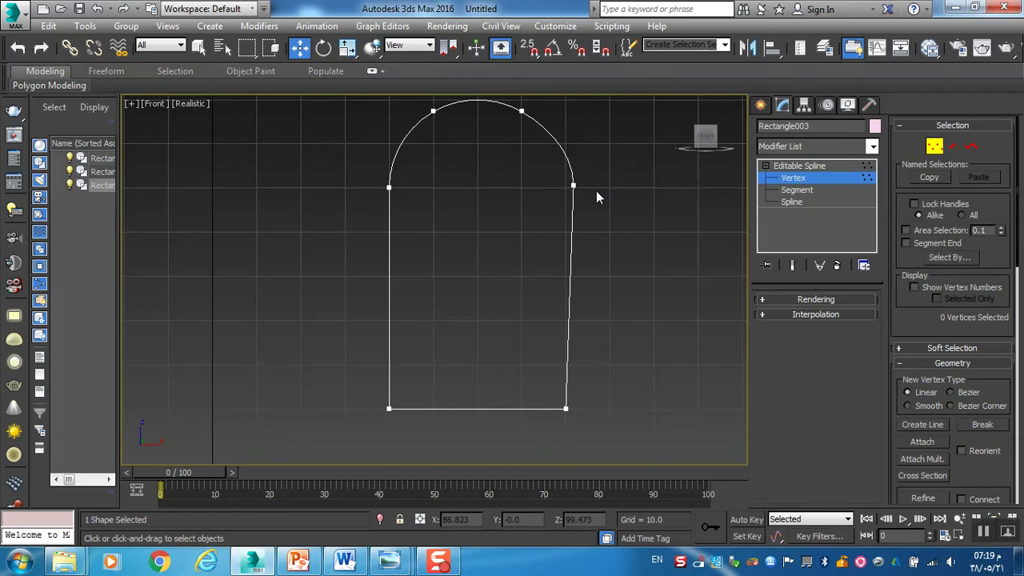
Undo the last weld of the fused vertices at the right-hand junction
key(ctrl+z)
key(ctrl+z)
key(ctrl+z)
key(ctrl+z)
key(ctrl+z)
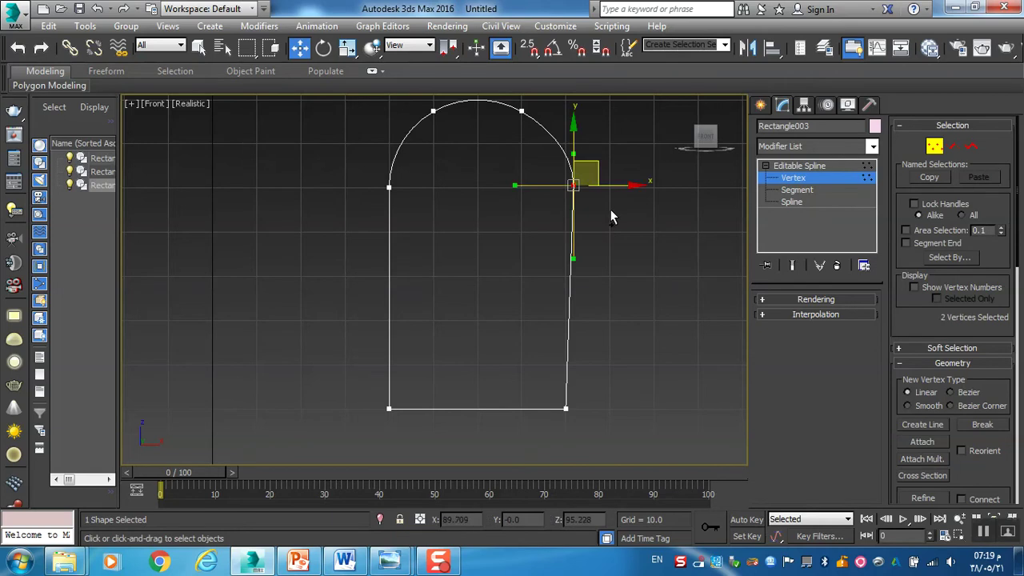
Weld the two coincident vertices where the arc meets the rectangle's right side into a single vertex
drag(524, 218, 631, 174)
right_click(632, 173)
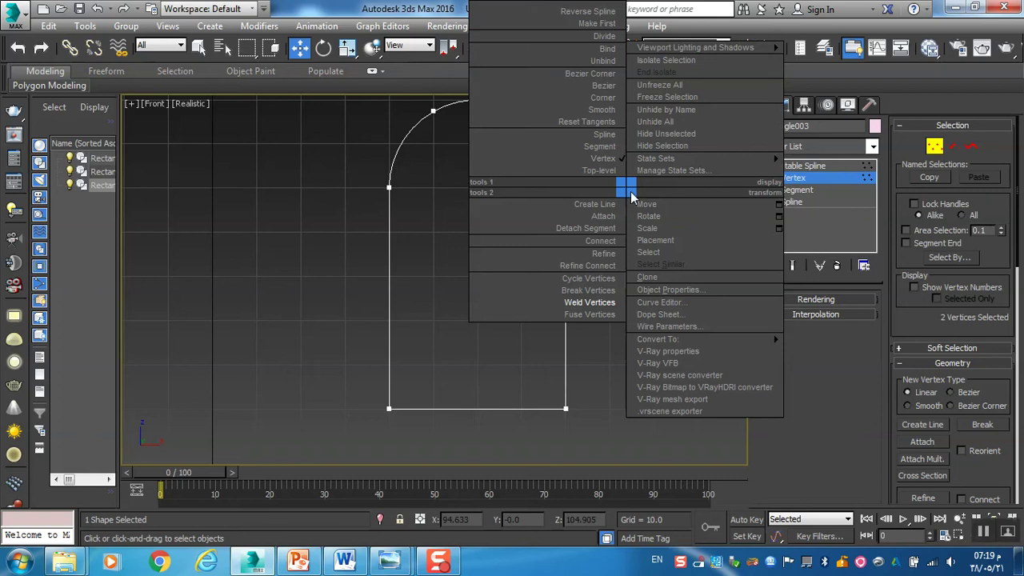
click(602, 284)
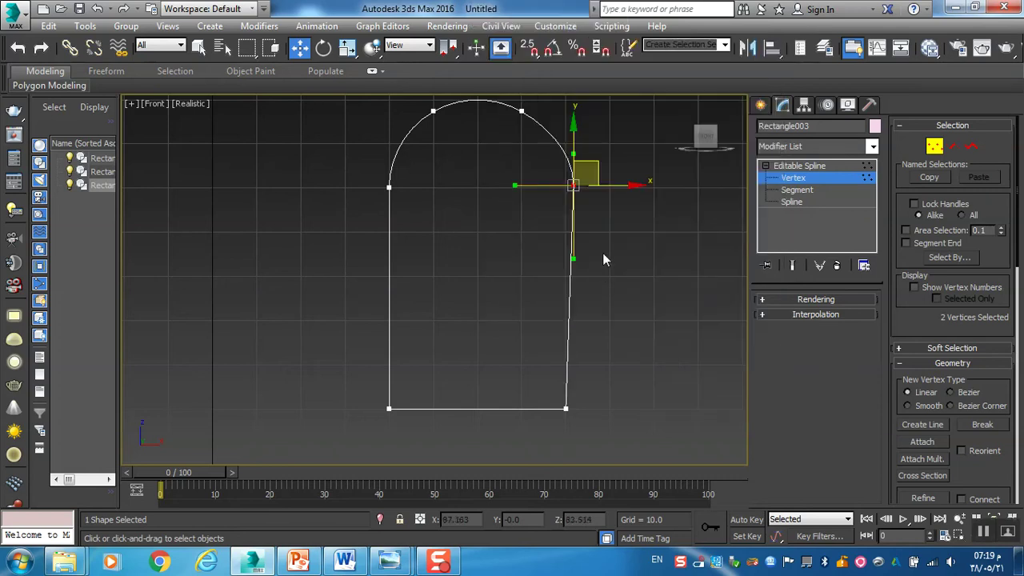
right_click(616, 221)
click(591, 337)
click(573, 204)
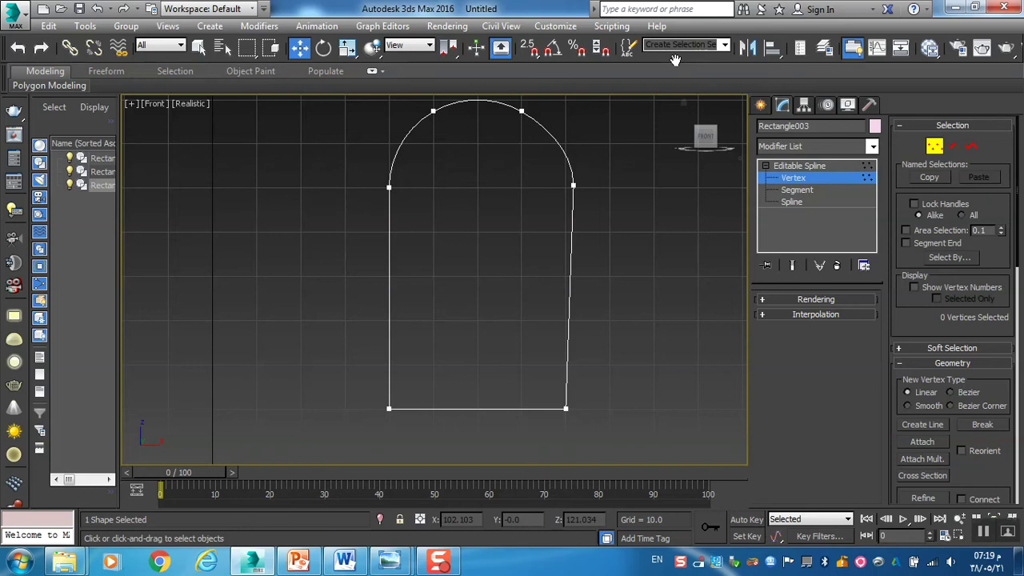
Select the welded vertex at the right-hand junction and check whether the selection holds a single vertex
scroll(573, 184, up, 5)
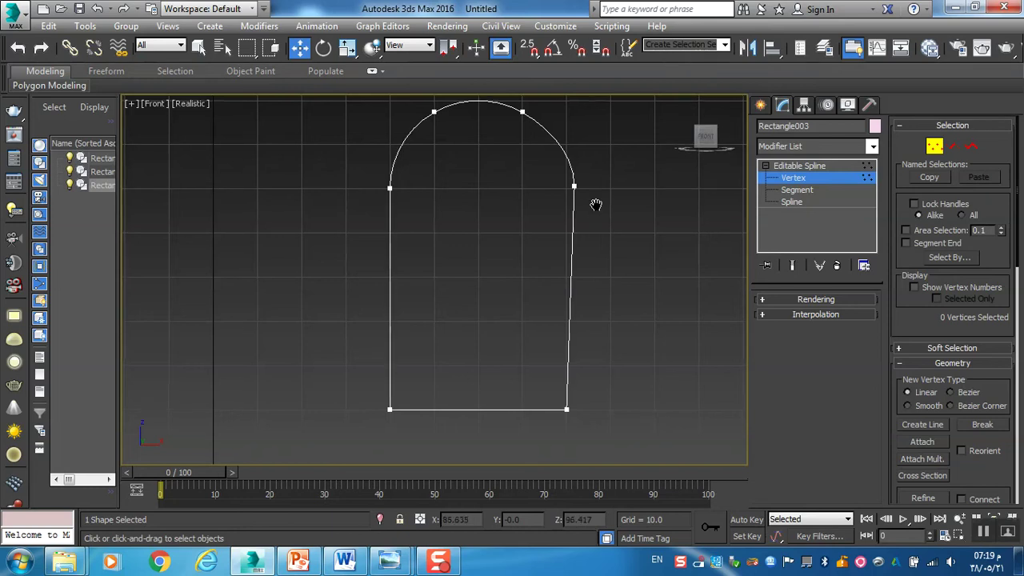
drag(592, 164, 532, 214)
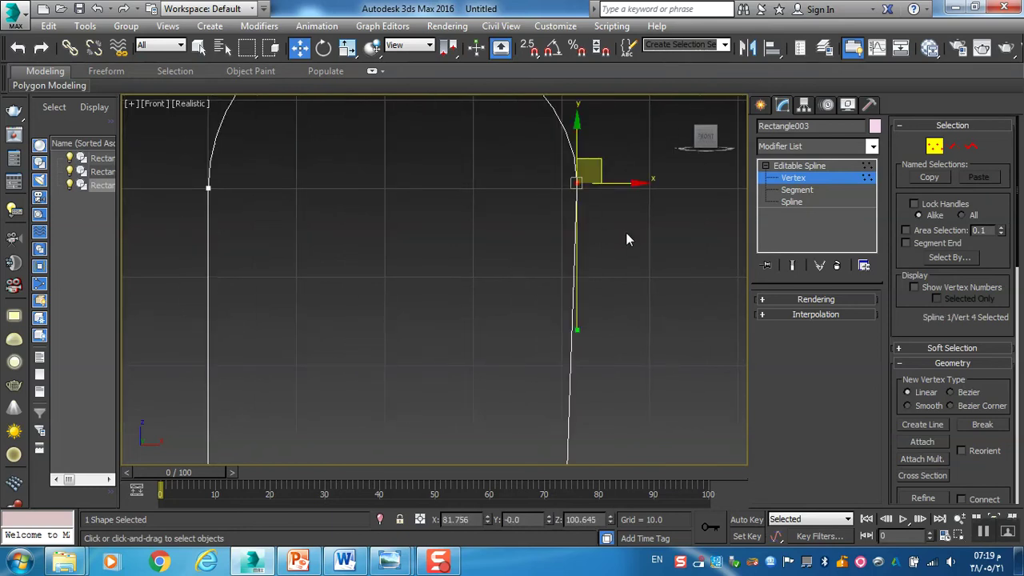
middle_drag(580, 222, 575, 261)
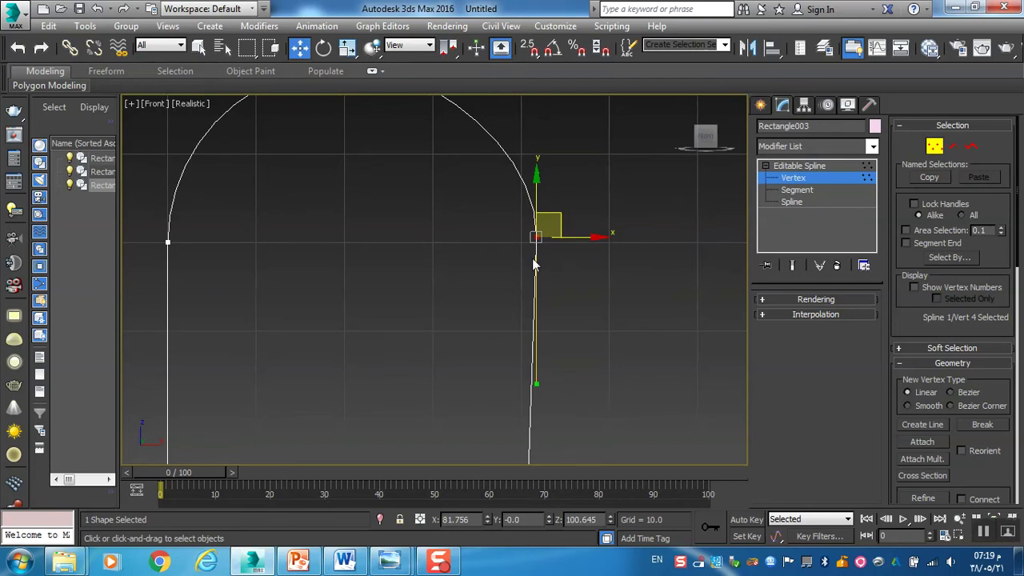
middle_drag(571, 314, 570, 220)
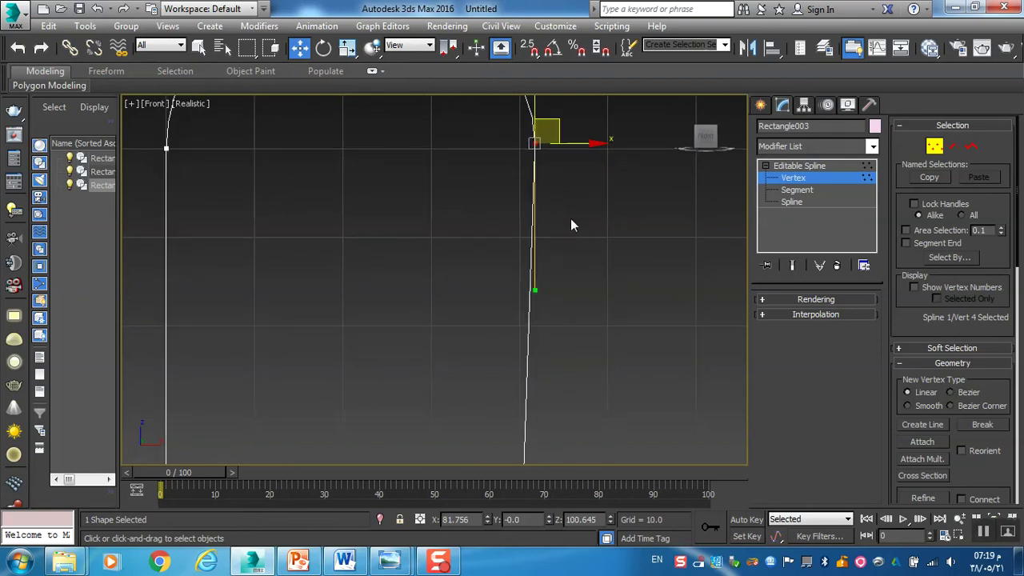
scroll(571, 221, down, 4)
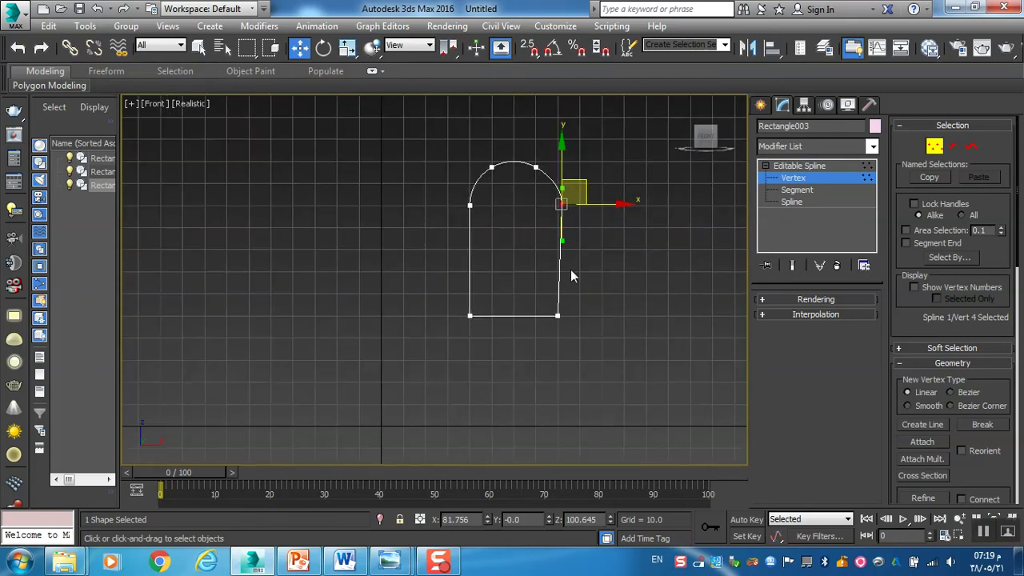
Show the Axis Constraints toolbar and place it in the upper-left corner of the Front viewport
right_click(682, 59)
right_click(682, 59)
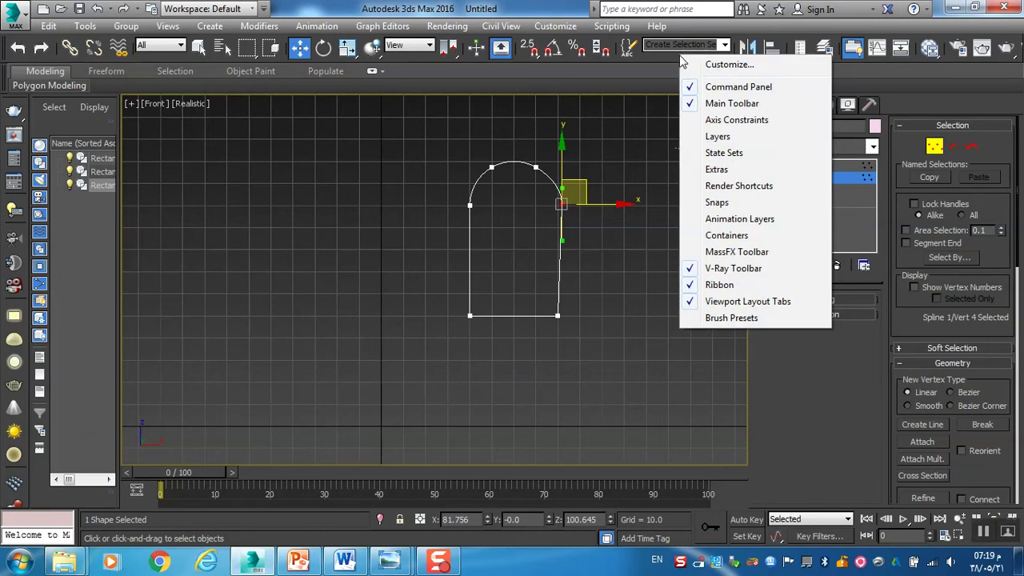
click(701, 122)
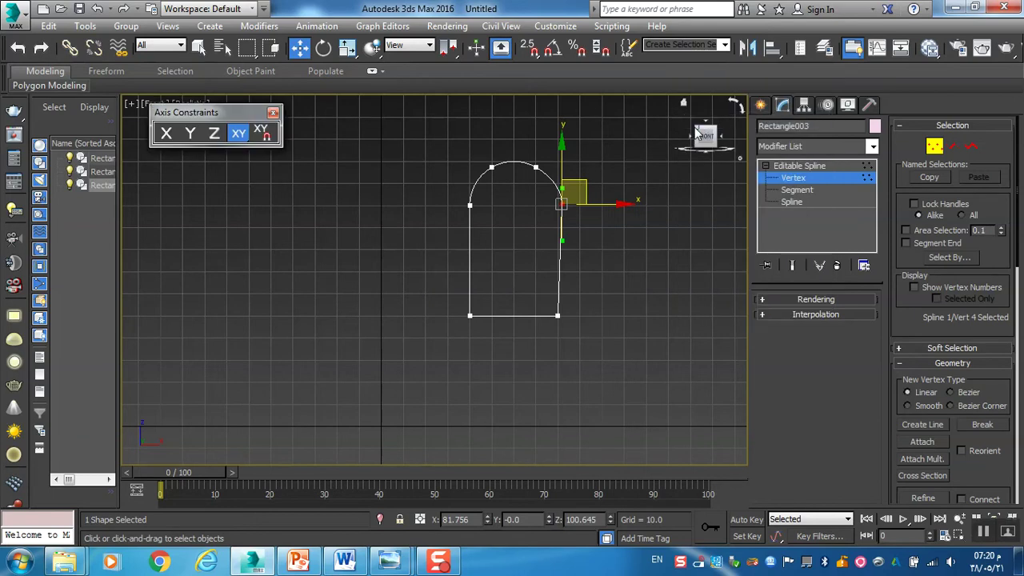
drag(231, 122, 207, 119)
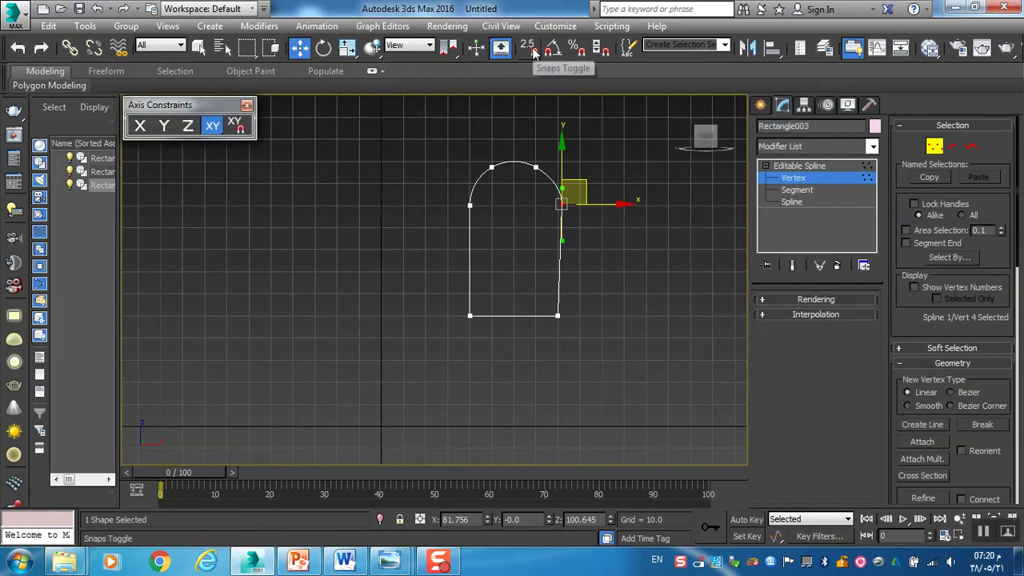
Turn on 2.5D snapping and open the Grid and Snap Settings to have only Vertex snapping active
click(532, 50)
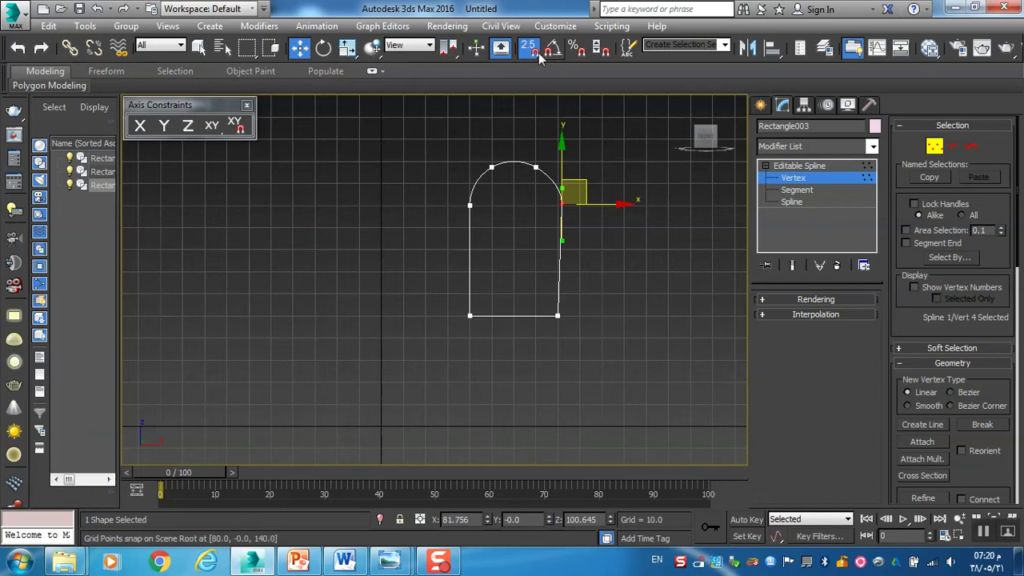
right_click(528, 50)
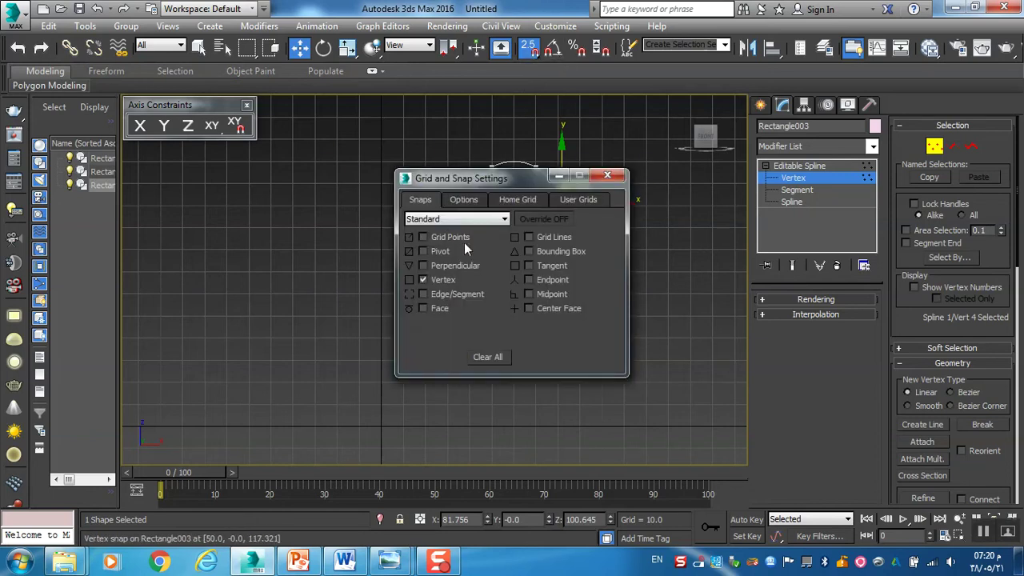
click(605, 177)
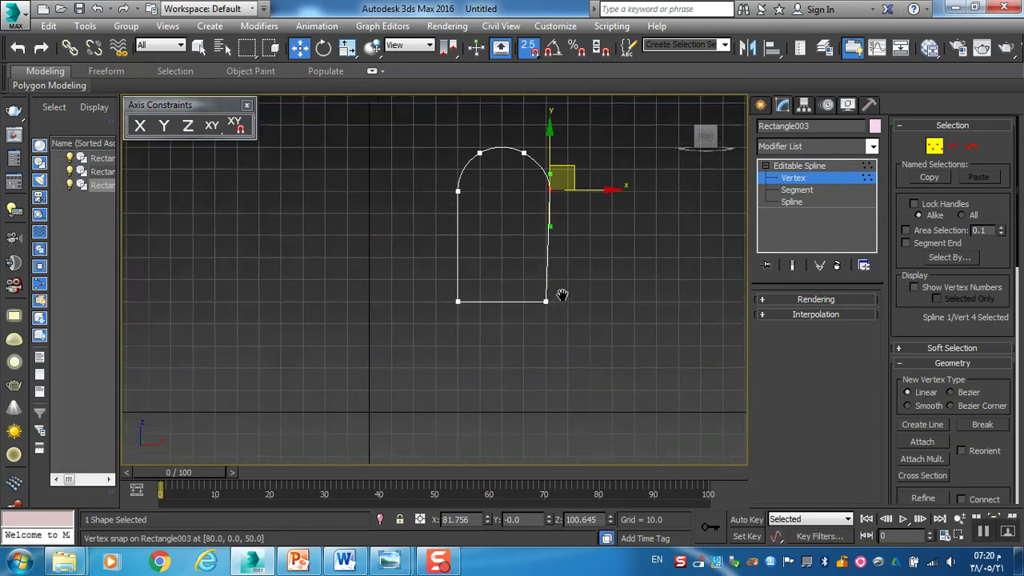
scroll(563, 283, up, 4)
middle_drag(562, 283, 593, 426)
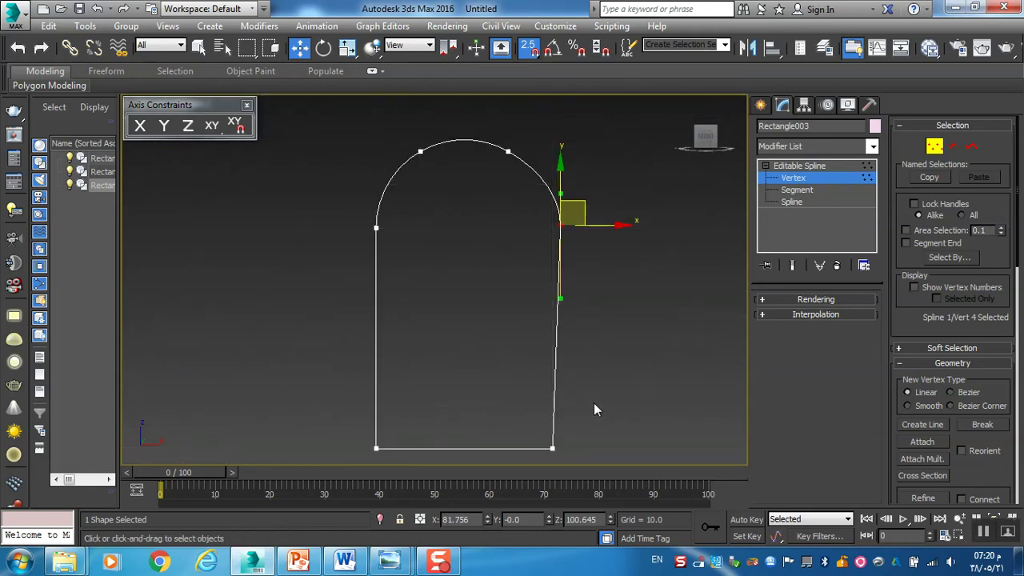
Enable axis constraints for snapping and snap the right-hand junction vertex along X into line with the bottom-right corner vertex
middle_drag(594, 410, 548, 365)
scroll(568, 322, up, 2)
scroll(560, 383, down, 2)
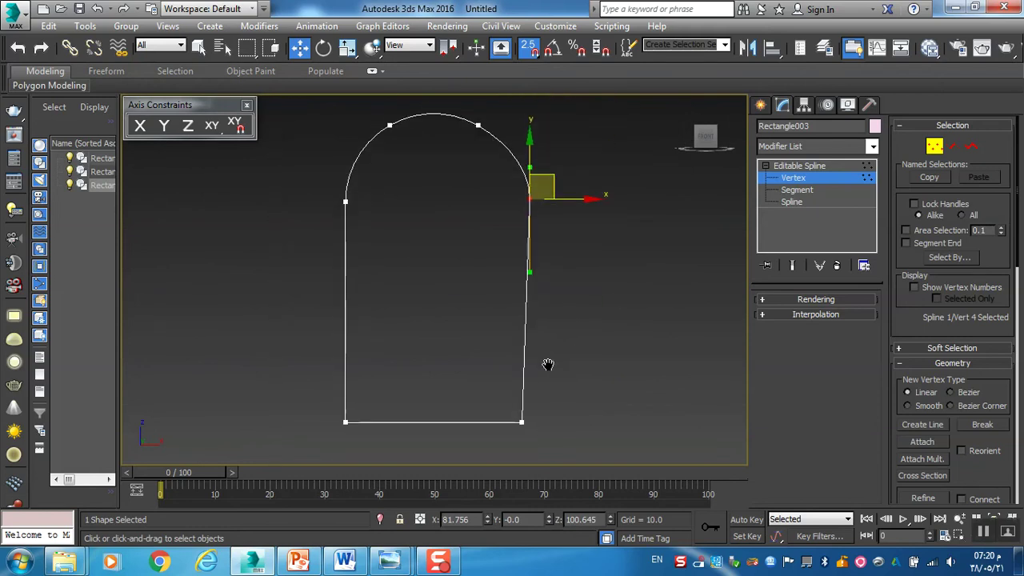
click(526, 48)
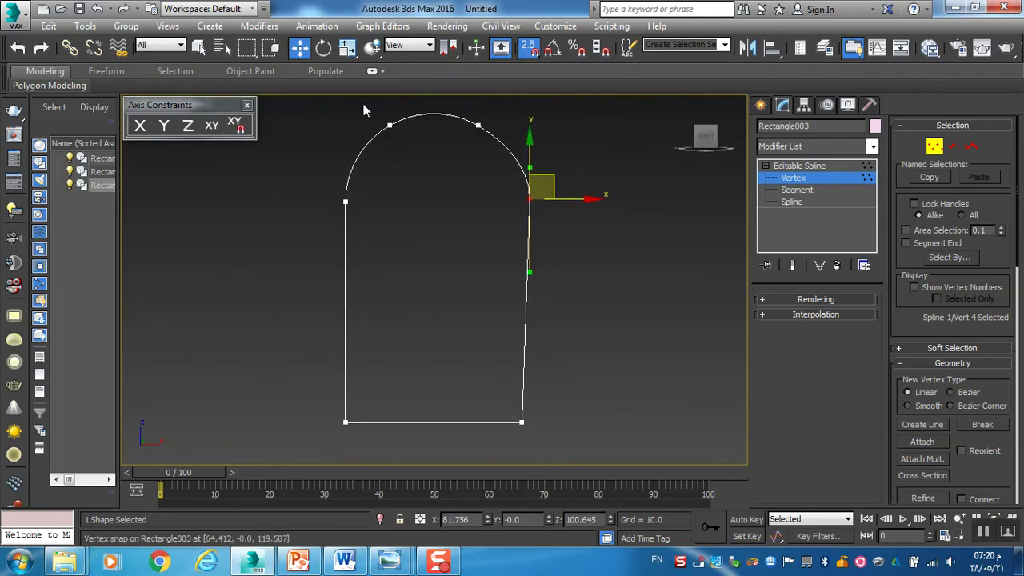
click(237, 126)
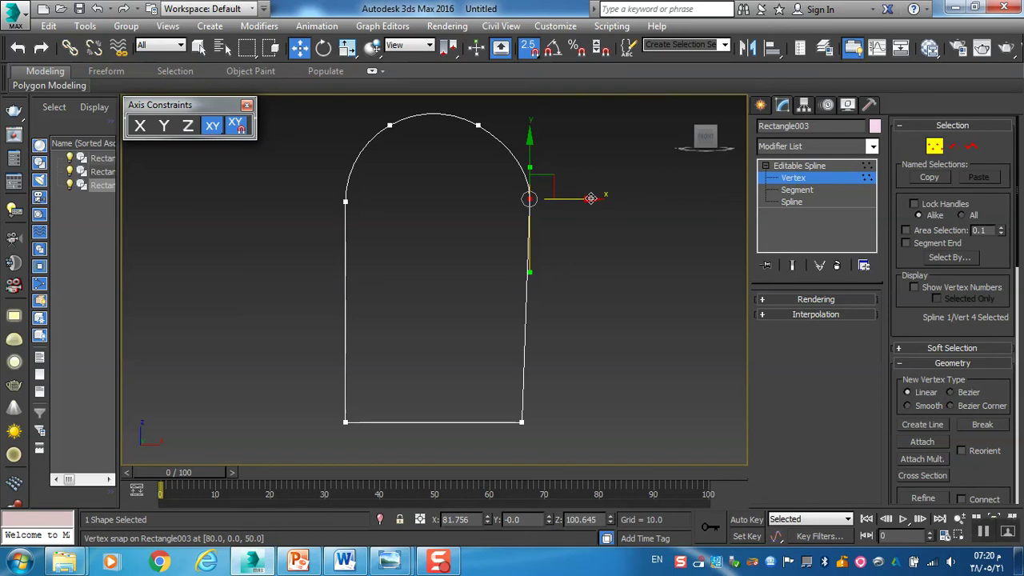
drag(591, 198, 521, 423)
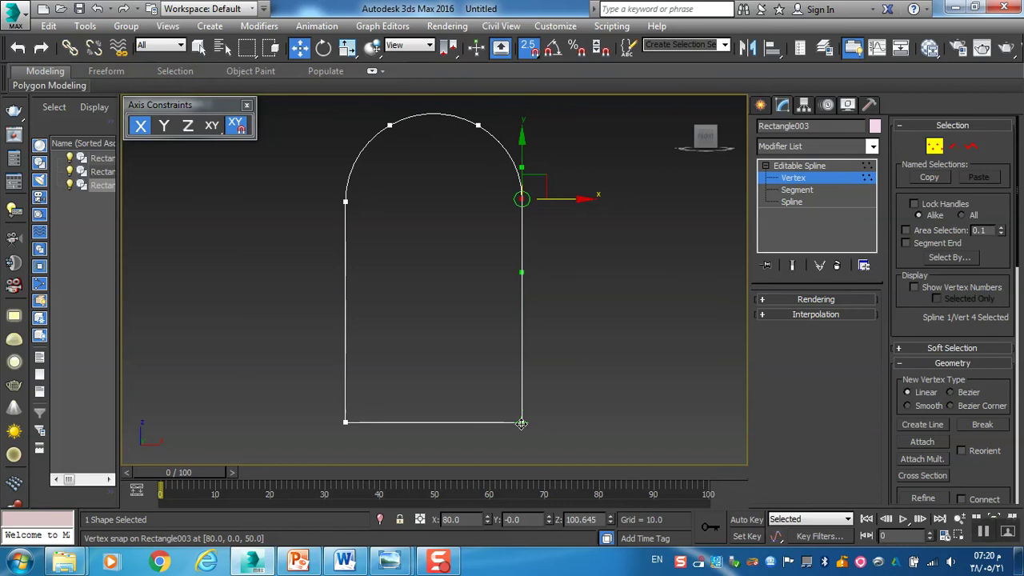
click(660, 360)
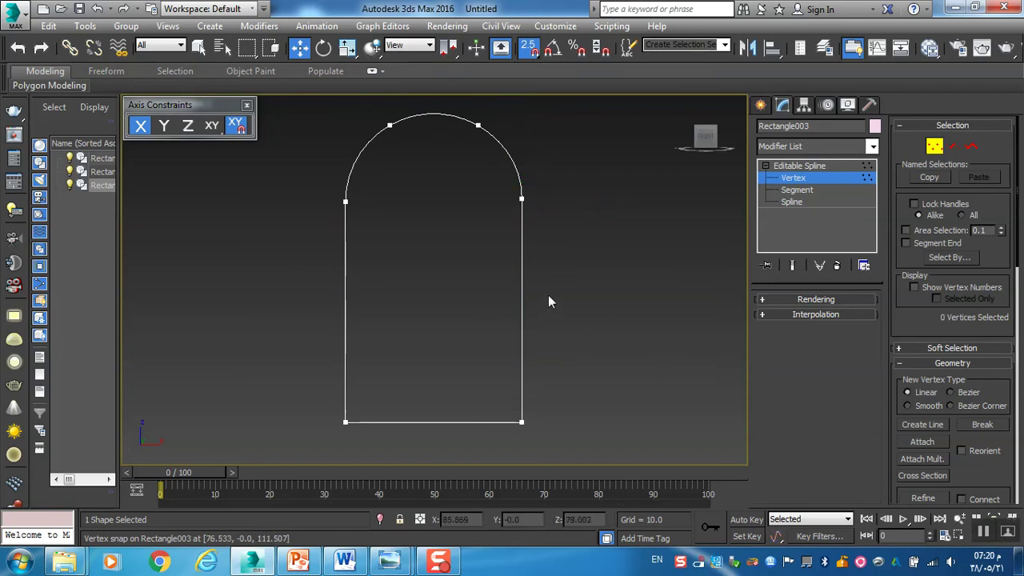
Examine the arch's right-hand curve up close for straight facets between its vertices
scroll(540, 228, up, 5)
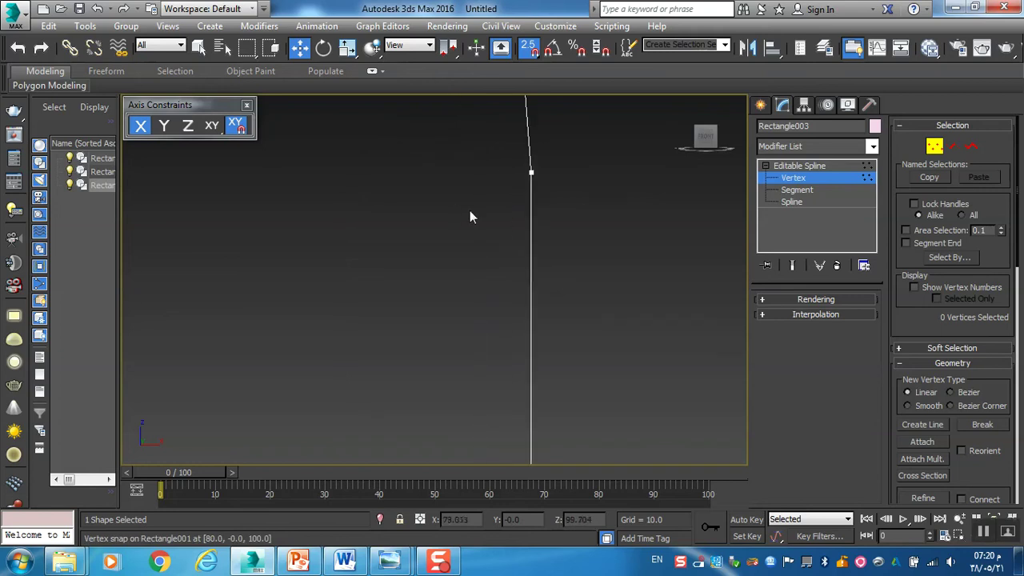
middle_drag(470, 217, 544, 293)
scroll(492, 270, down, 5)
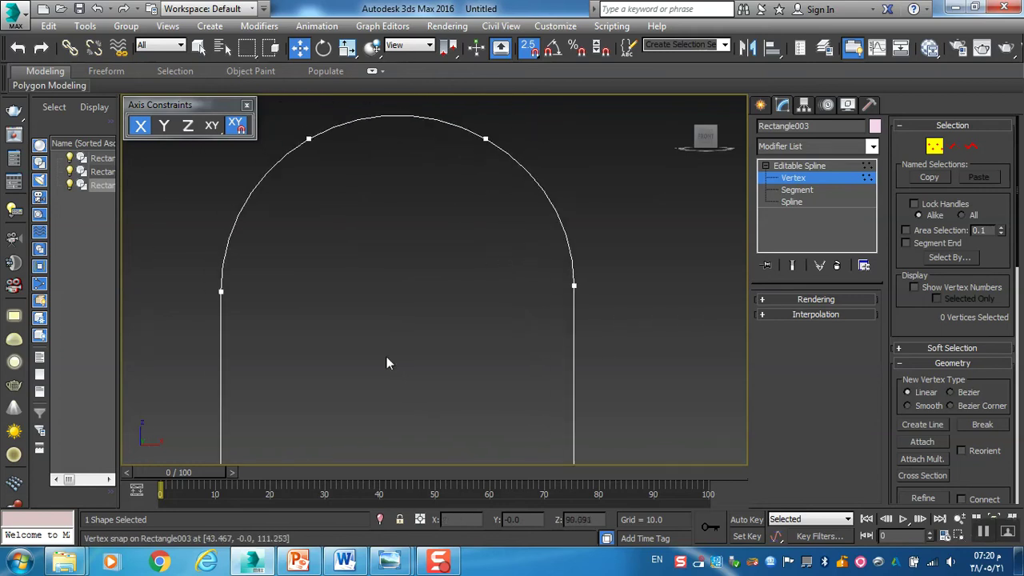
middle_drag(500, 220, 493, 155)
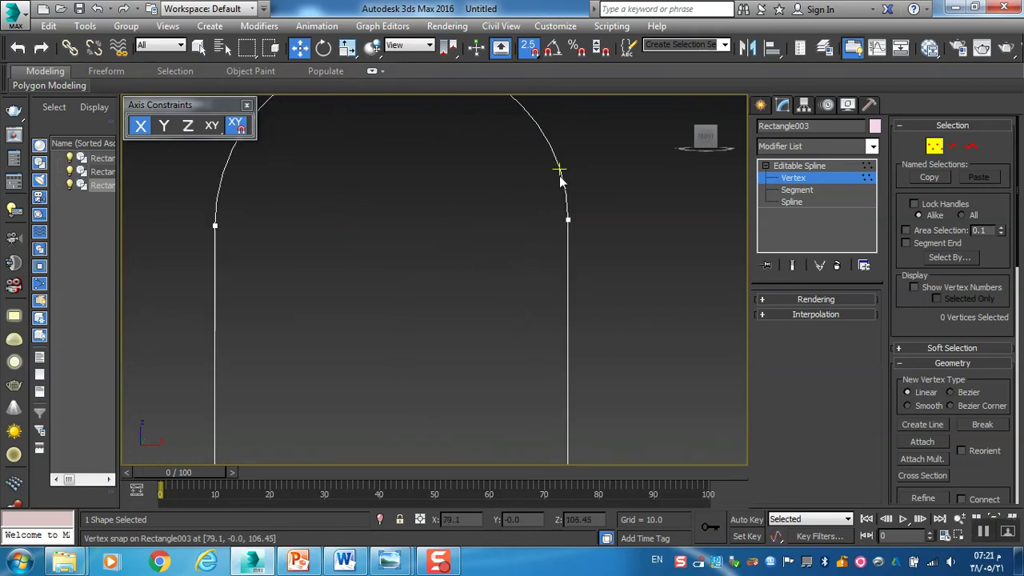
middle_drag(533, 128, 528, 220)
scroll(525, 216, up, 3)
middle_drag(530, 288, 519, 267)
middle_drag(469, 206, 463, 254)
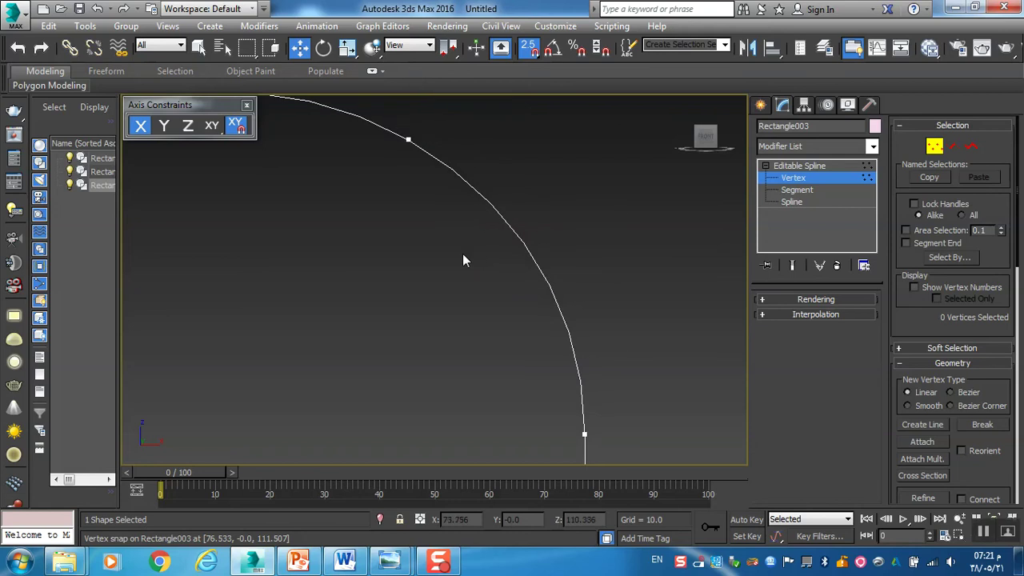
scroll(504, 226, up, 2)
scroll(419, 183, down, 2)
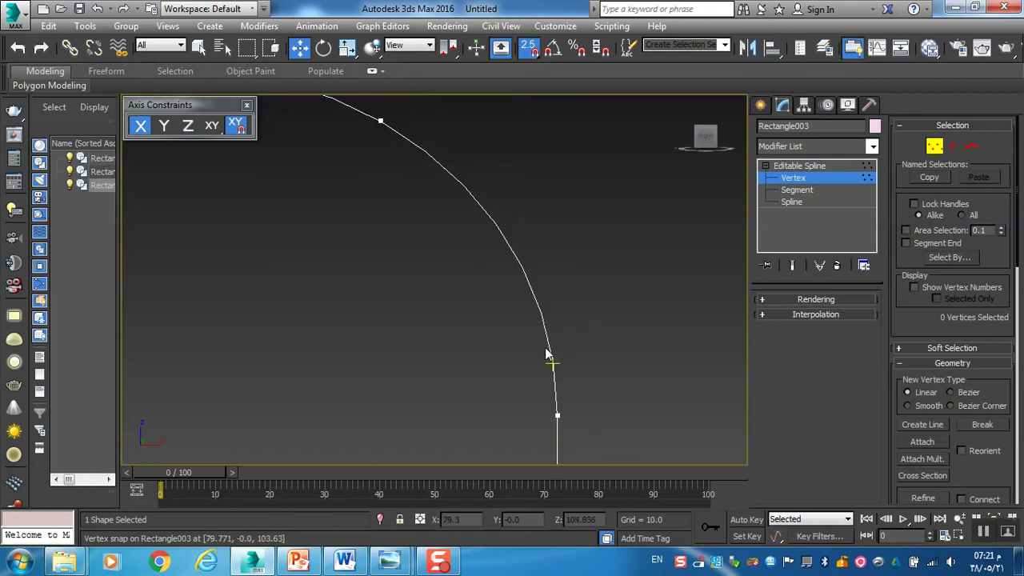
scroll(497, 260, up, 3)
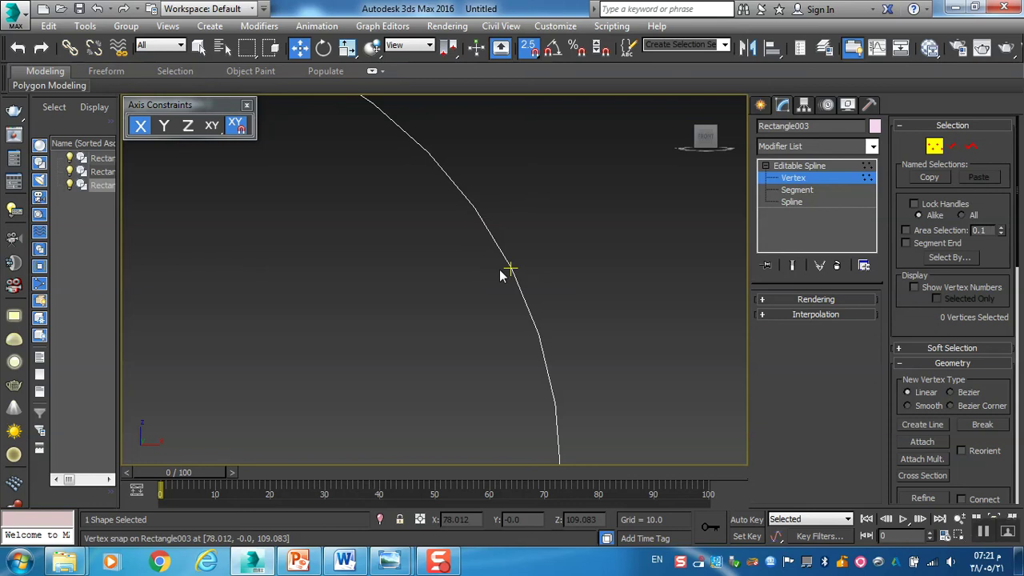
scroll(499, 263, down, 1)
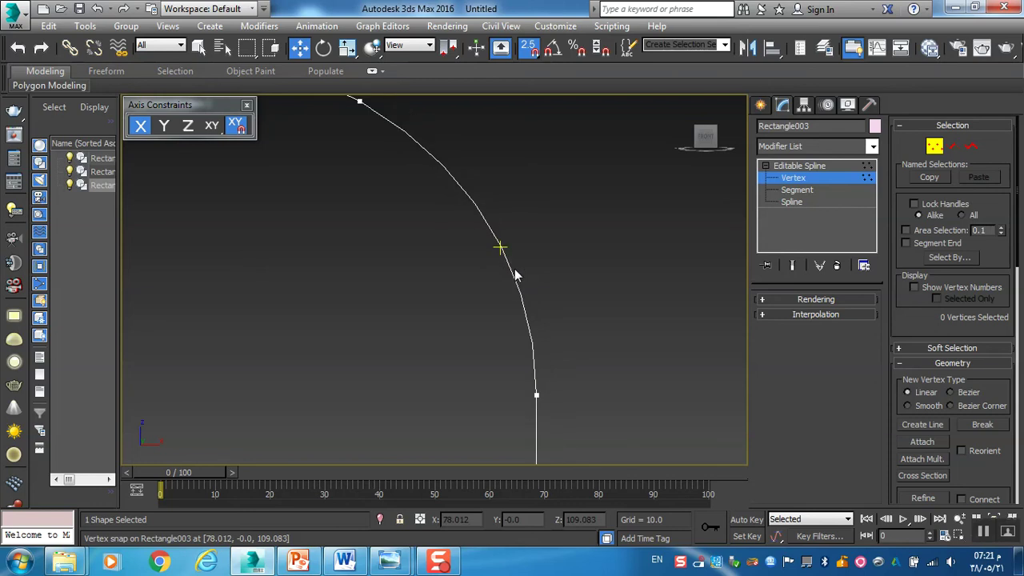
Try 1 and 3 interpolation steps on the spline, and set the final value to 30 steps
click(793, 315)
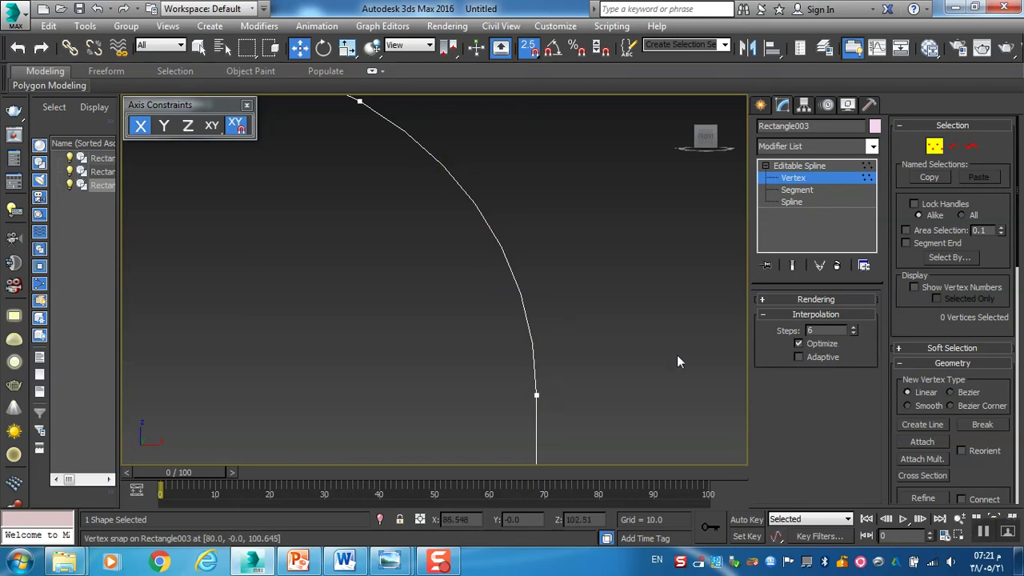
double_click(811, 331)
text(1)
key(Return)
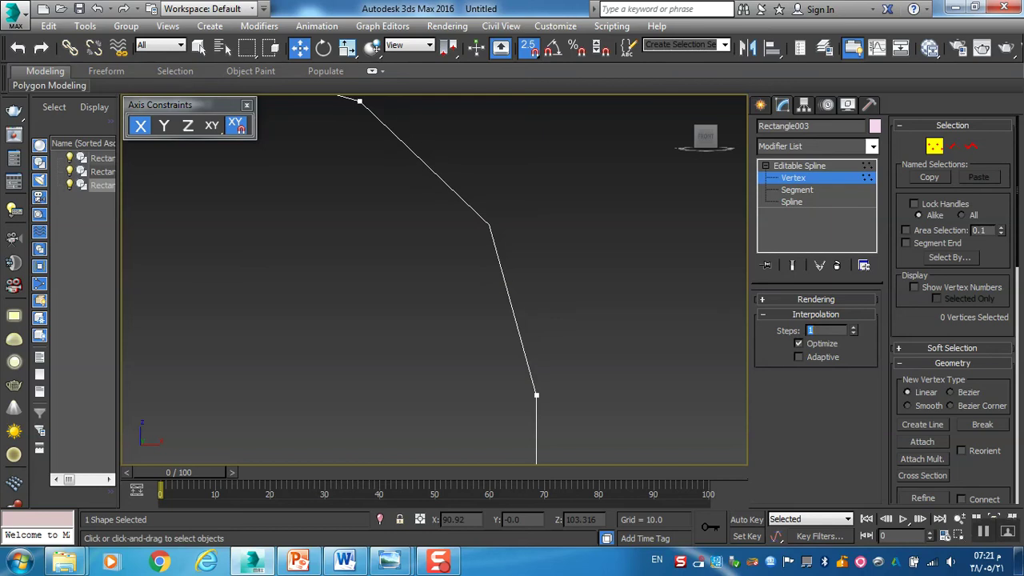
text(3)
key(Return)
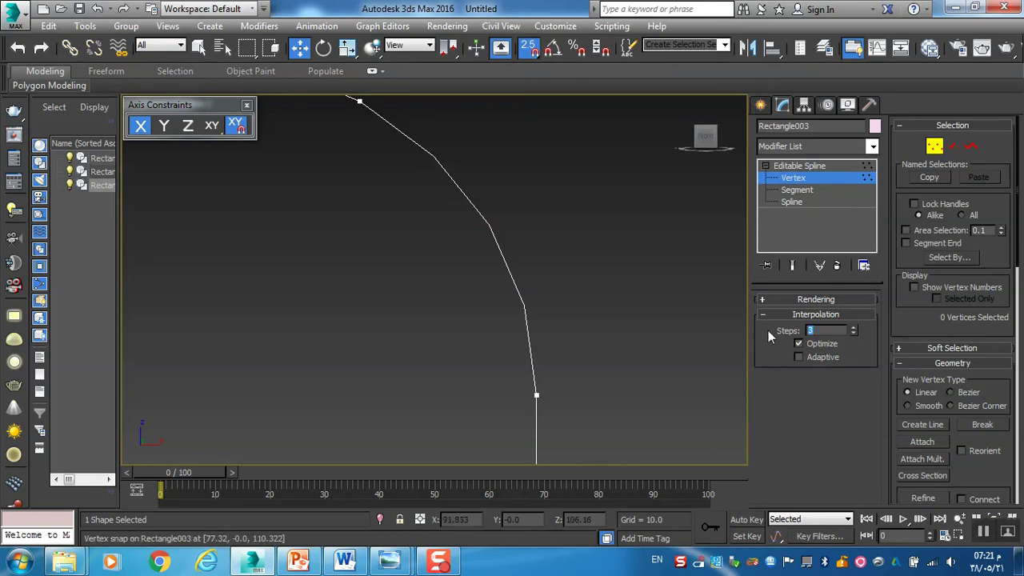
text(30)
key(Return)
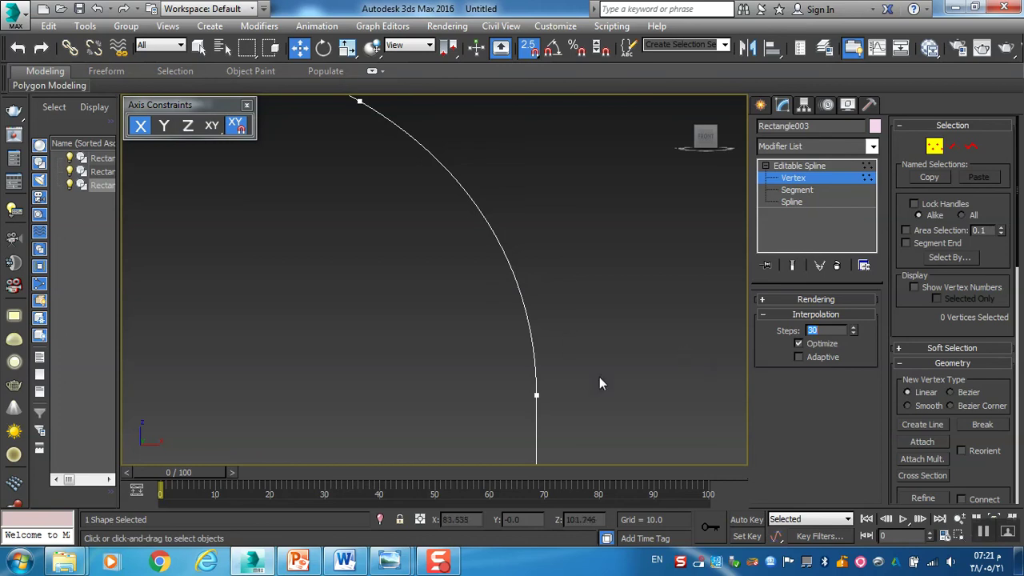
scroll(616, 357, down, 3)
middle_drag(596, 339, 562, 299)
middle_drag(553, 345, 549, 312)
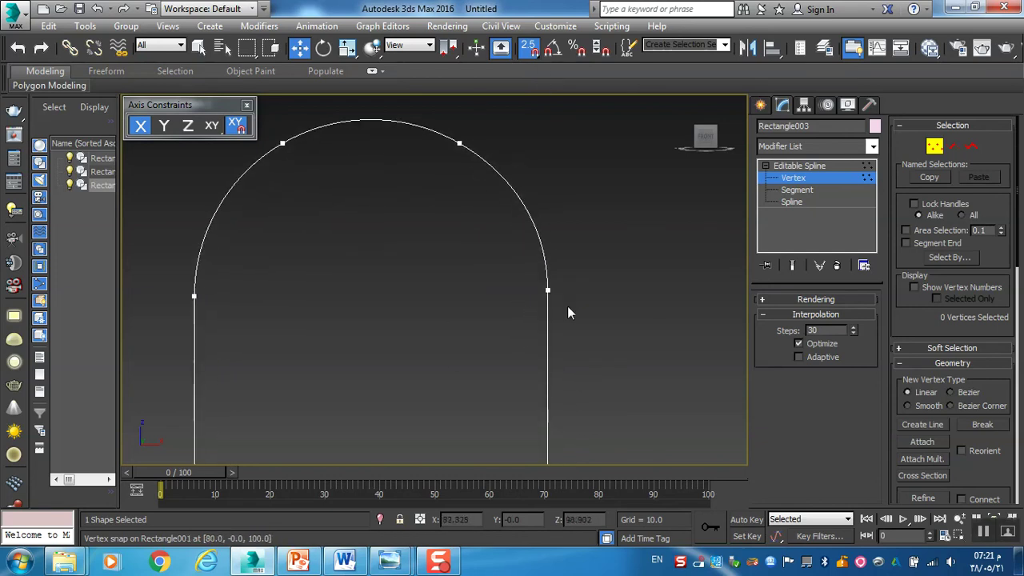
middle_drag(560, 311, 563, 297)
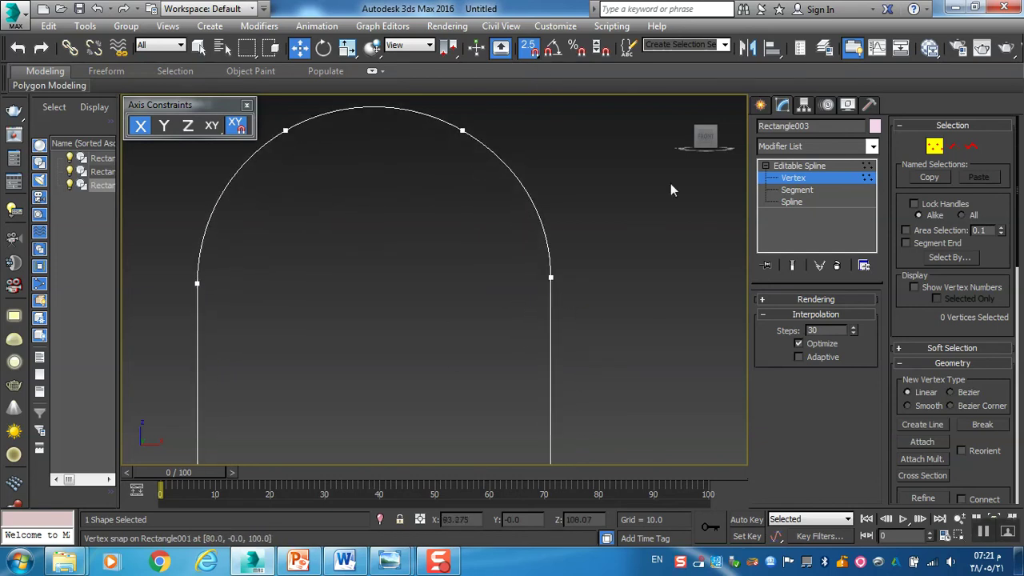
Try moving the right-hand junction vertex outward along the X axis, and undo the move
drag(576, 276, 713, 272)
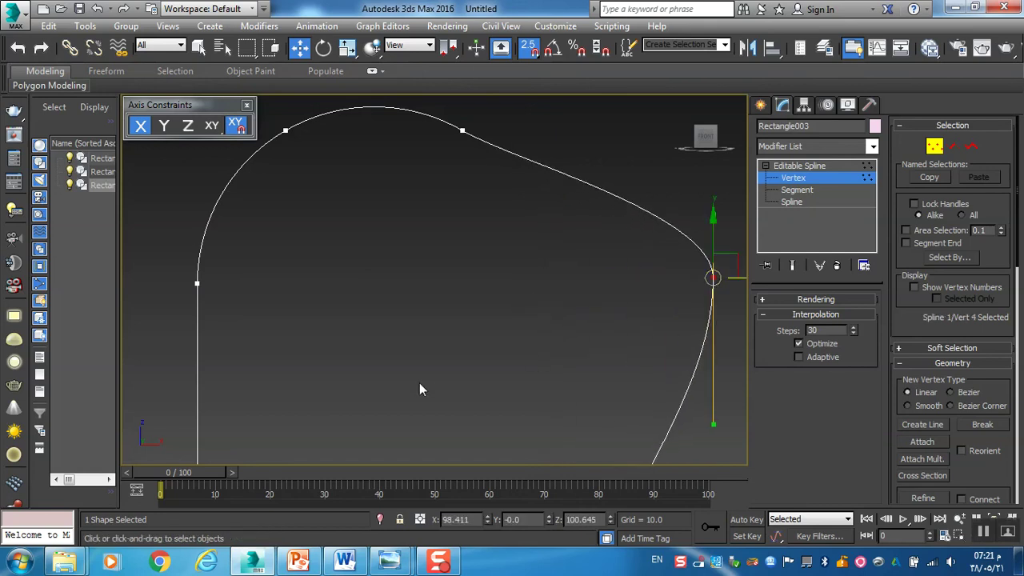
key(ctrl+z)
key(ctrl+z)
key(ctrl+z)
key(ctrl+z)
Move the bottom-right corner vertex about 10 units down along the Y axis, undoing a first attempt
click(527, 382)
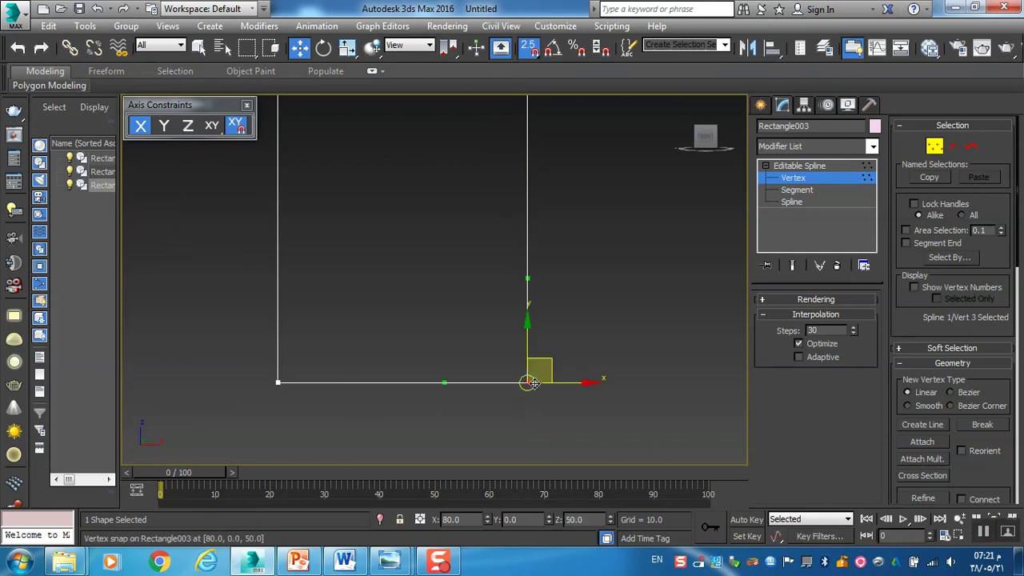
drag(525, 341, 520, 459)
key(ctrl+z)
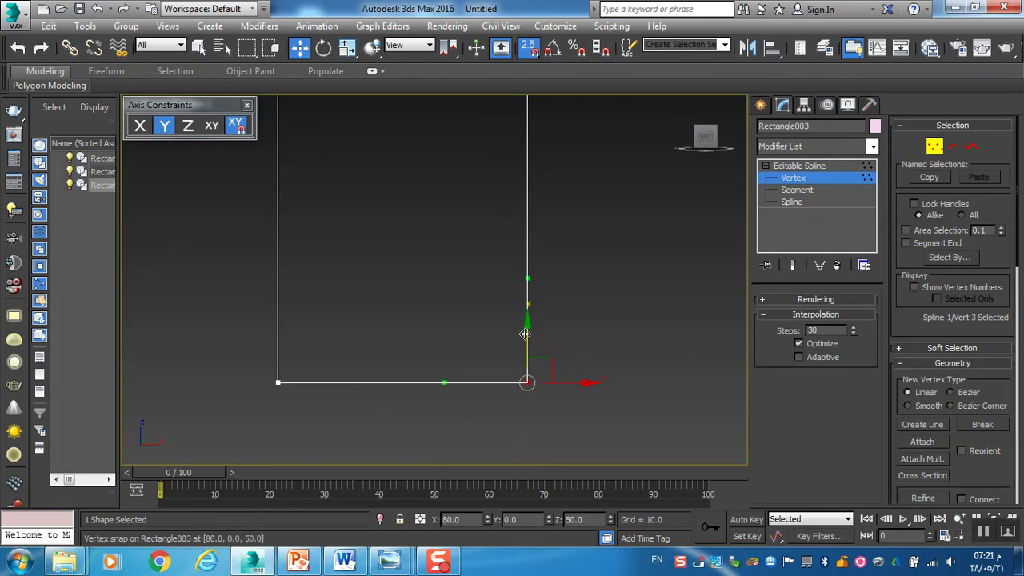
drag(524, 333, 525, 397)
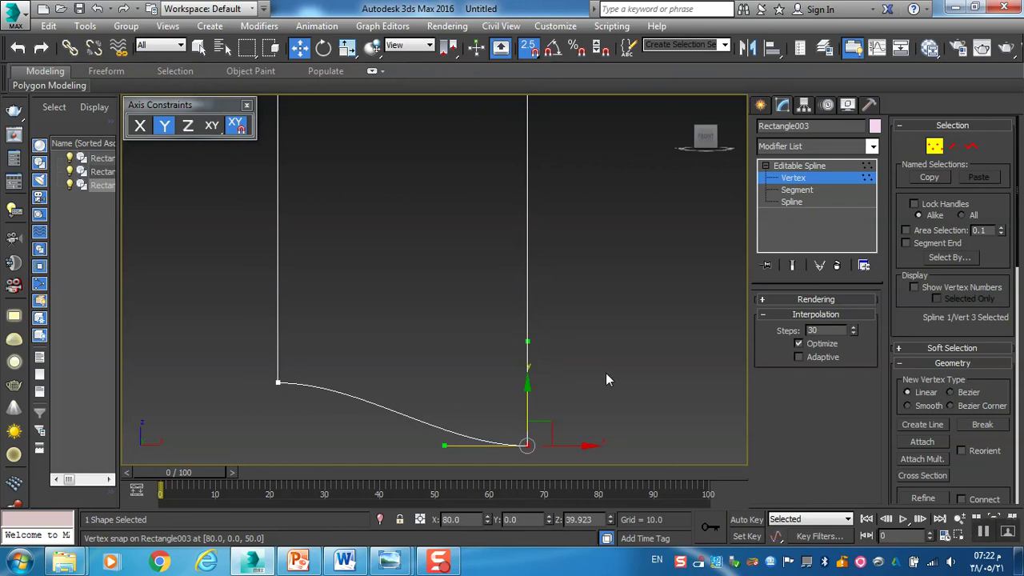
click(566, 431)
middle_drag(566, 430, 598, 308)
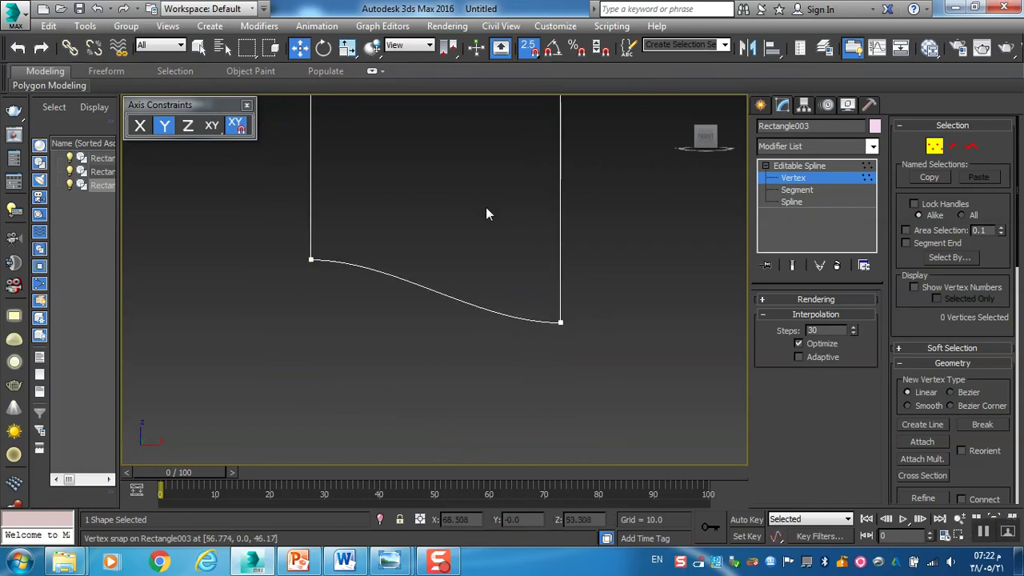
Snap the bottom-right corner vertex along Y to the level of the bottom-left vertex
click(237, 126)
click(560, 322)
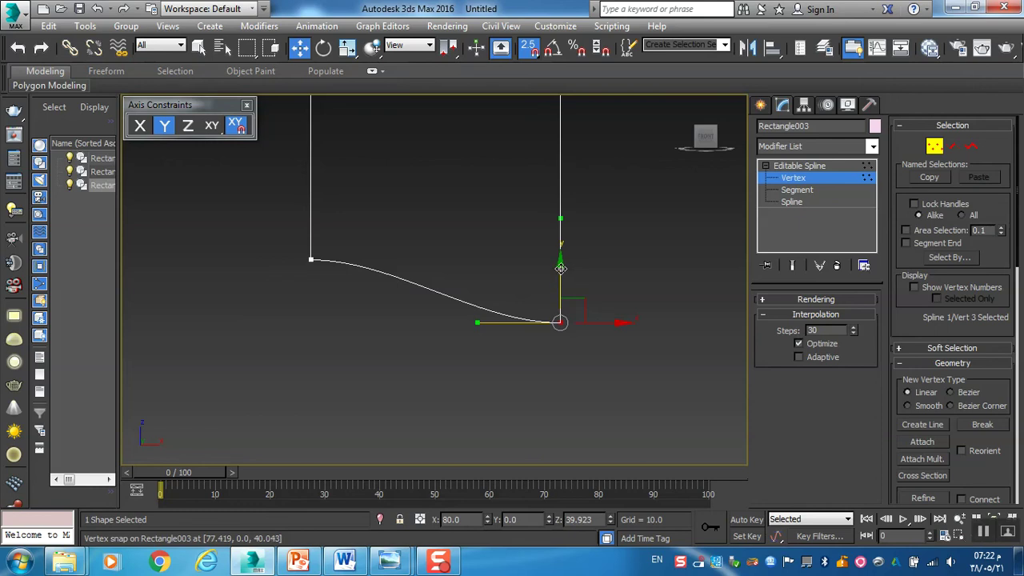
drag(561, 268, 308, 259)
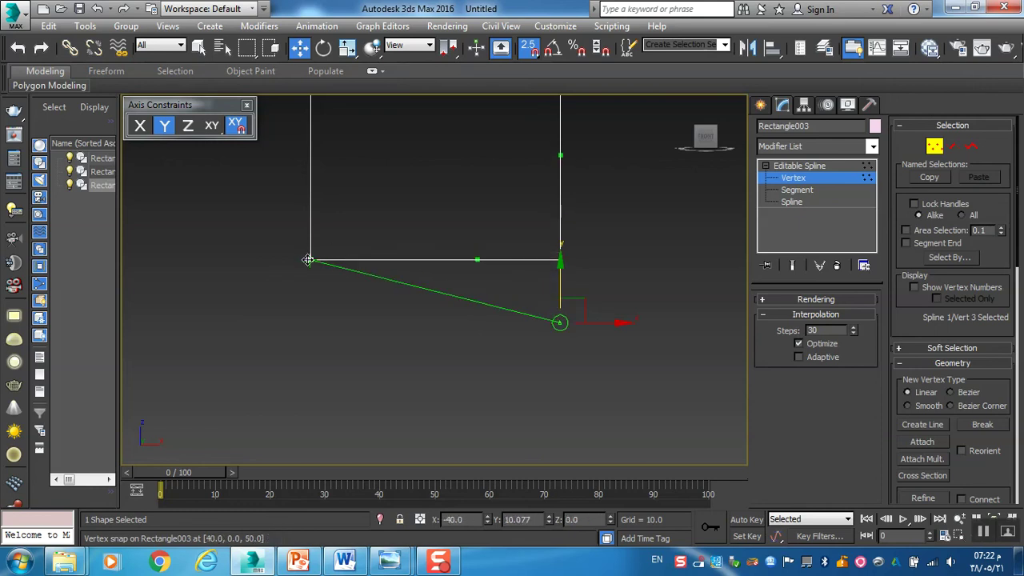
drag(307, 259, 309, 260)
click(384, 317)
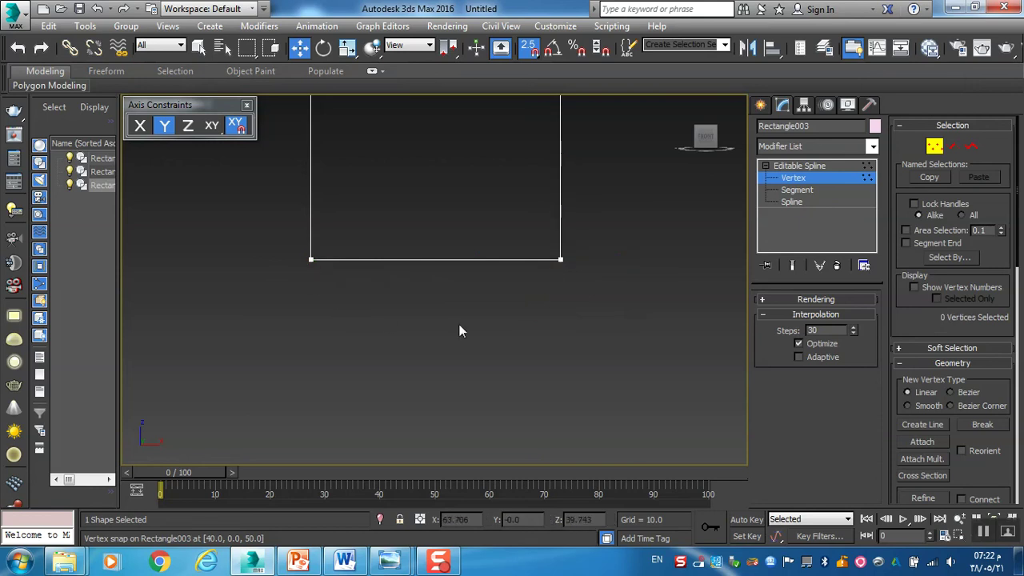
Examine the whole arched outline for aligned vertices and a smooth curve
scroll(505, 392, down, 5)
middle_drag(504, 386, 502, 427)
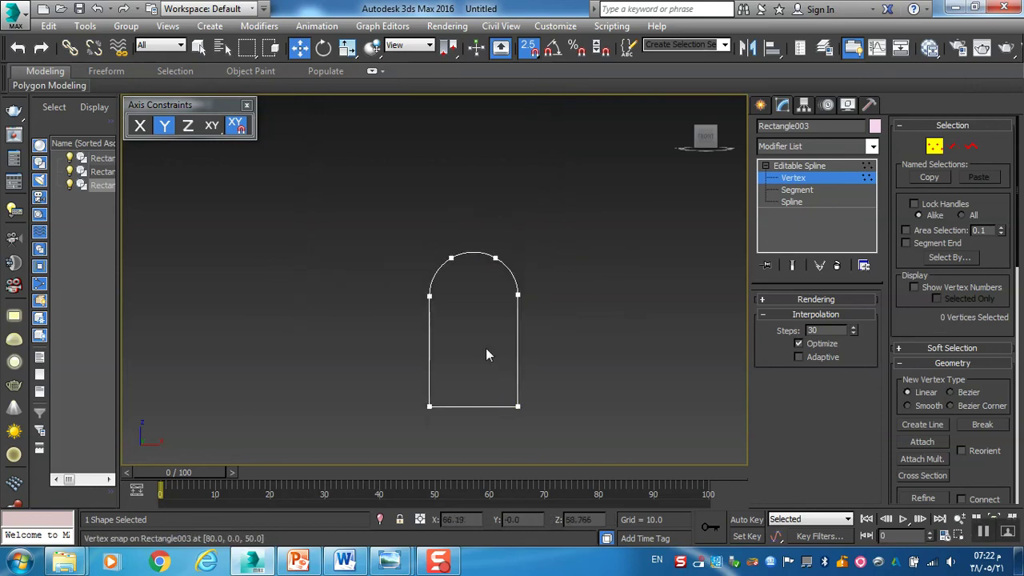
scroll(486, 347, up, 4)
middle_drag(491, 369, 460, 284)
scroll(478, 331, down, 2)
middle_drag(474, 336, 499, 332)
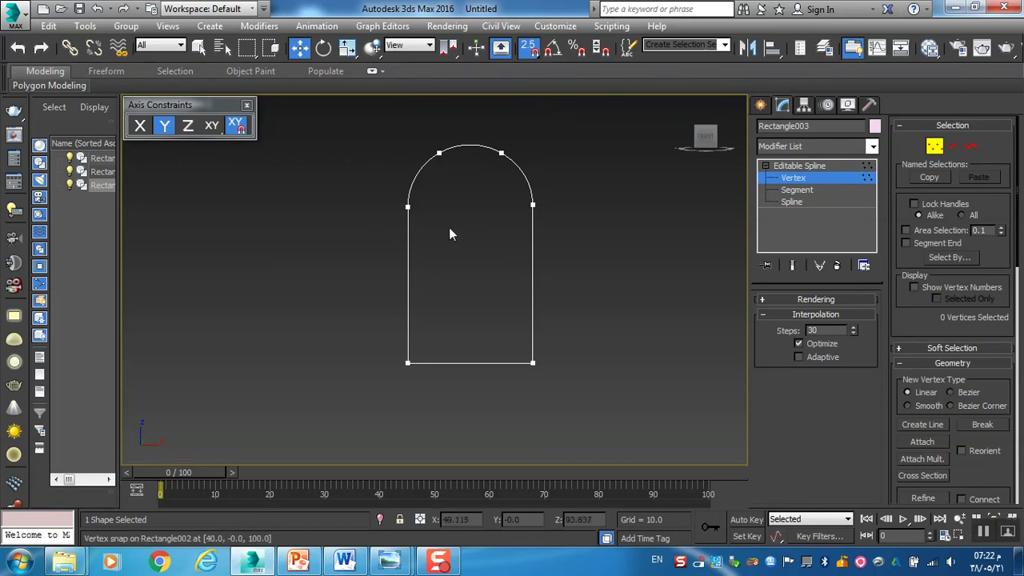
middle_drag(485, 260, 477, 285)
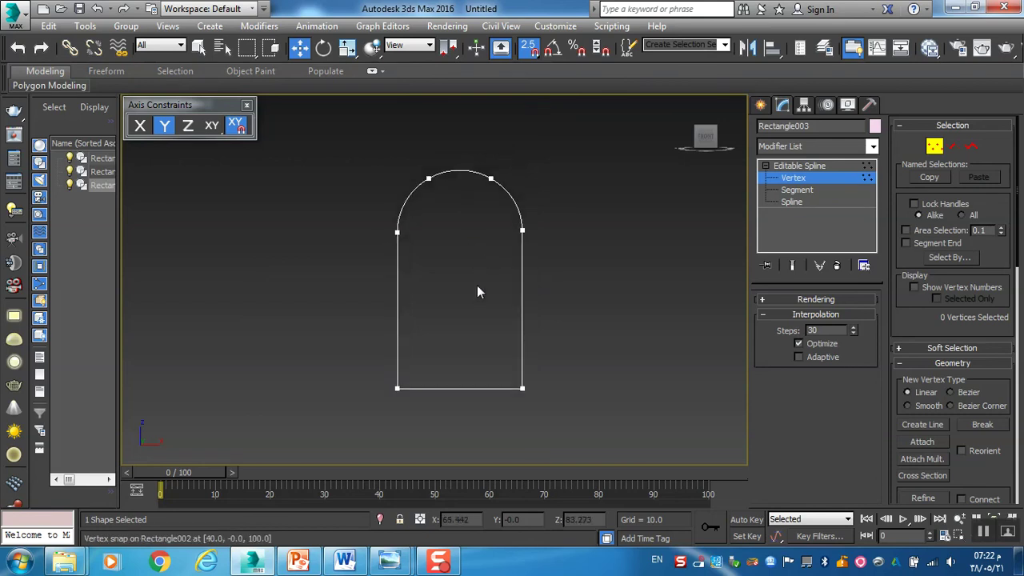